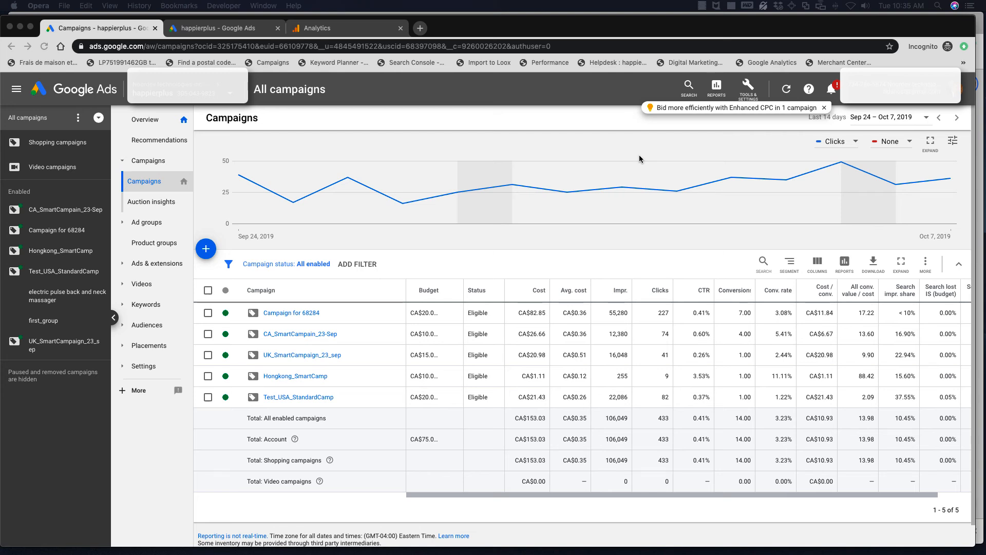
Open the shared library's Audience manager in a new browser tab and switch to it
click(668, 150)
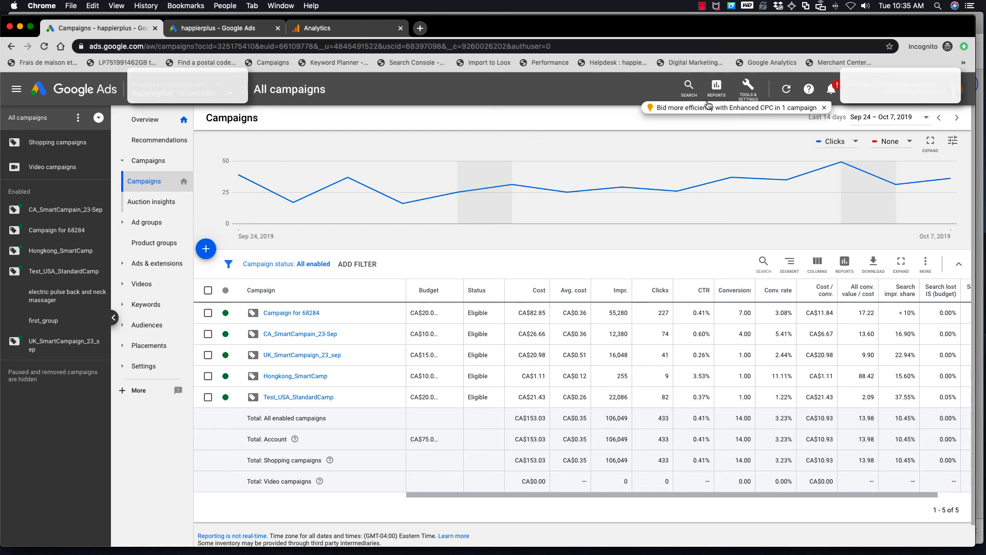
click(750, 97)
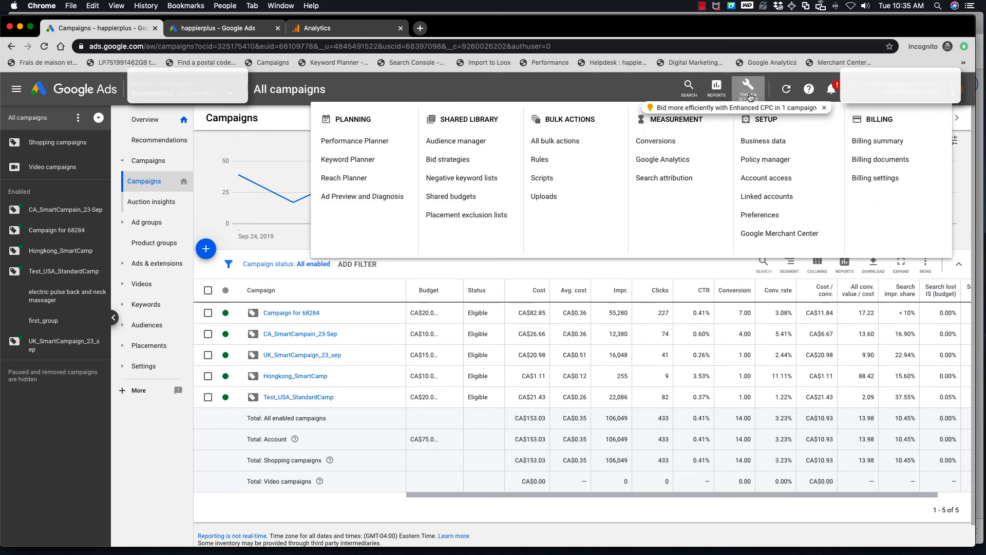
right_click(454, 145)
click(485, 148)
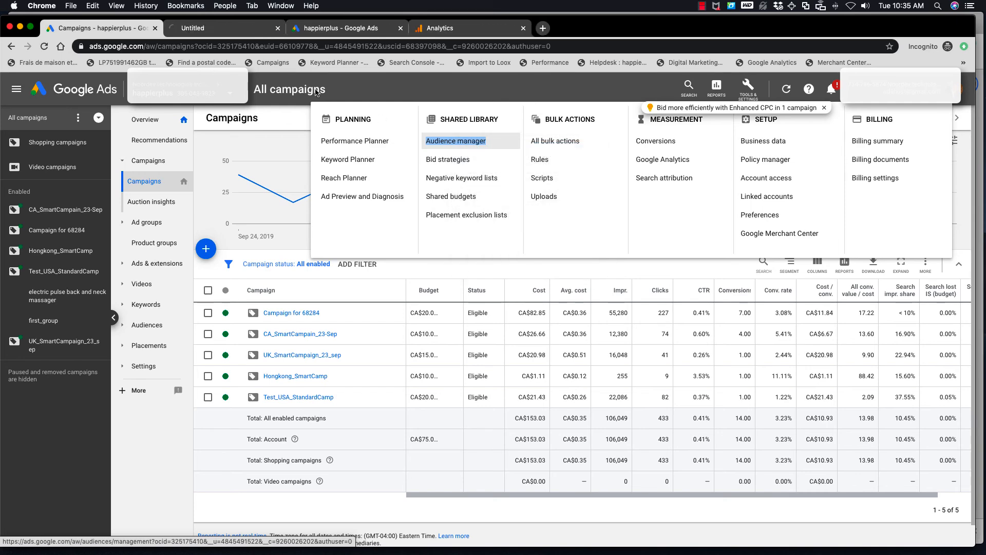
click(228, 32)
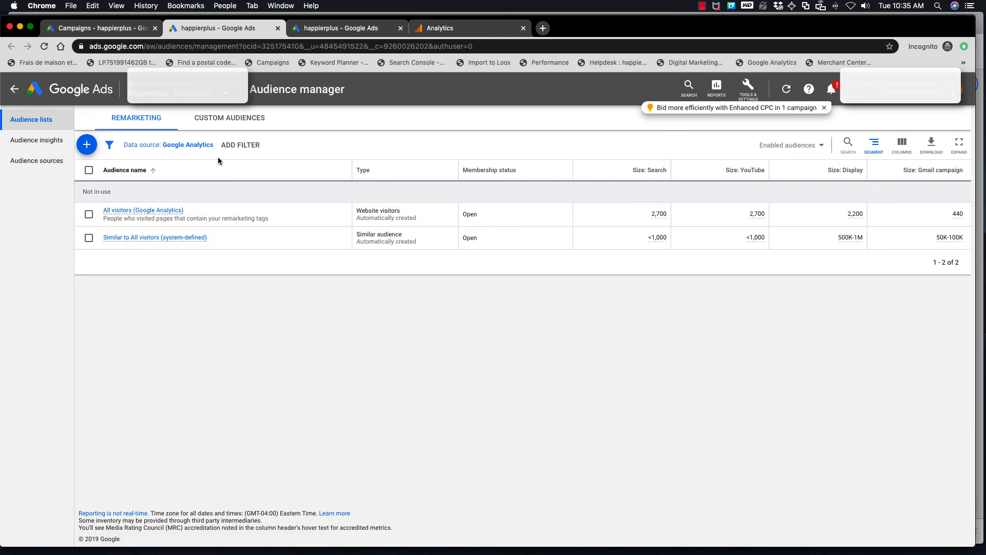
Filter the remarketing audience lists to show only the Google Ads tag data source
click(191, 148)
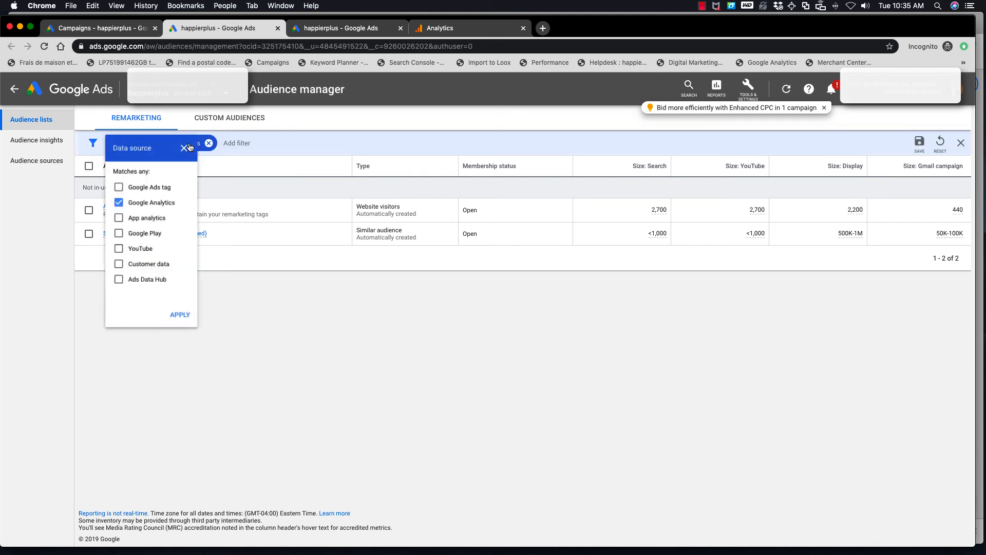
click(118, 208)
click(120, 192)
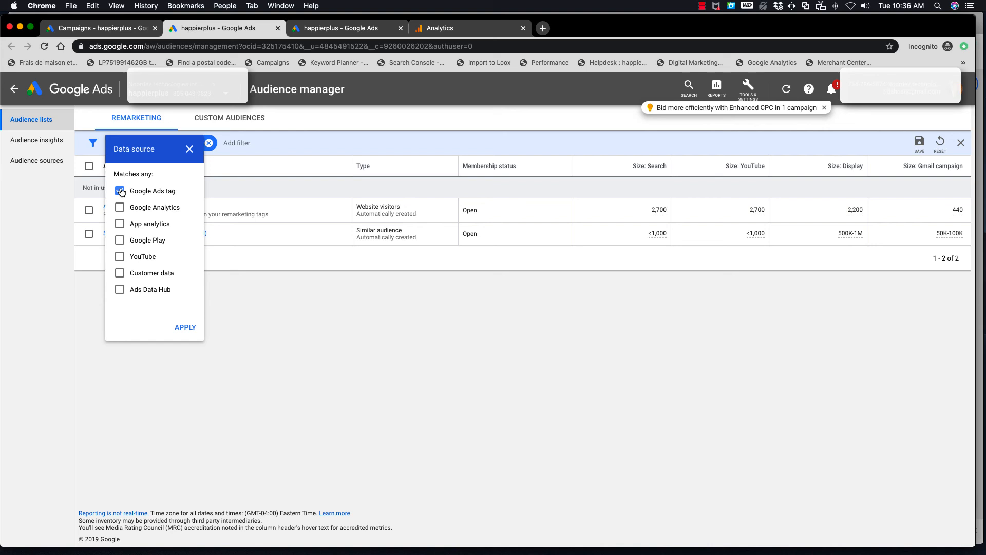
click(184, 331)
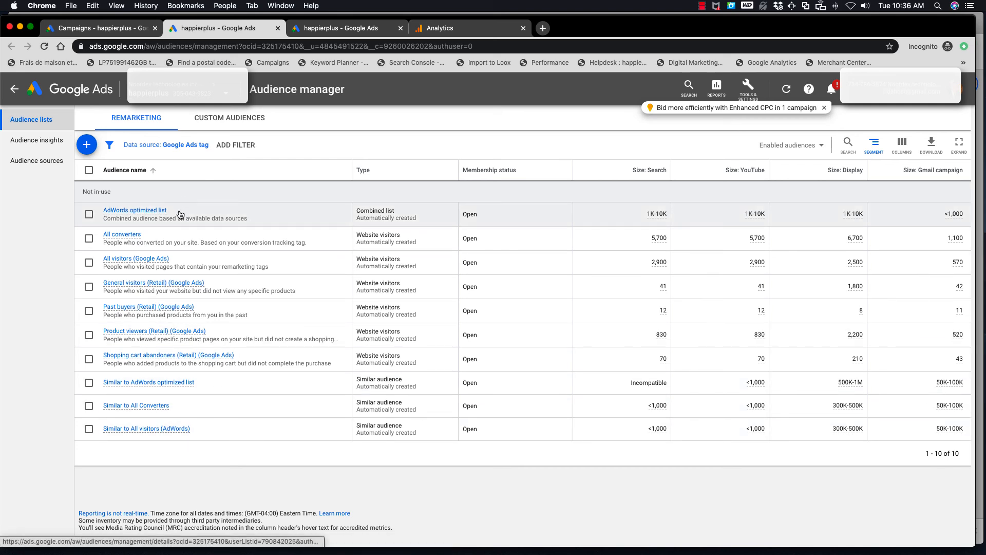
Change the data source filter to show audiences from both Google Ads tag and Google Analytics
click(202, 145)
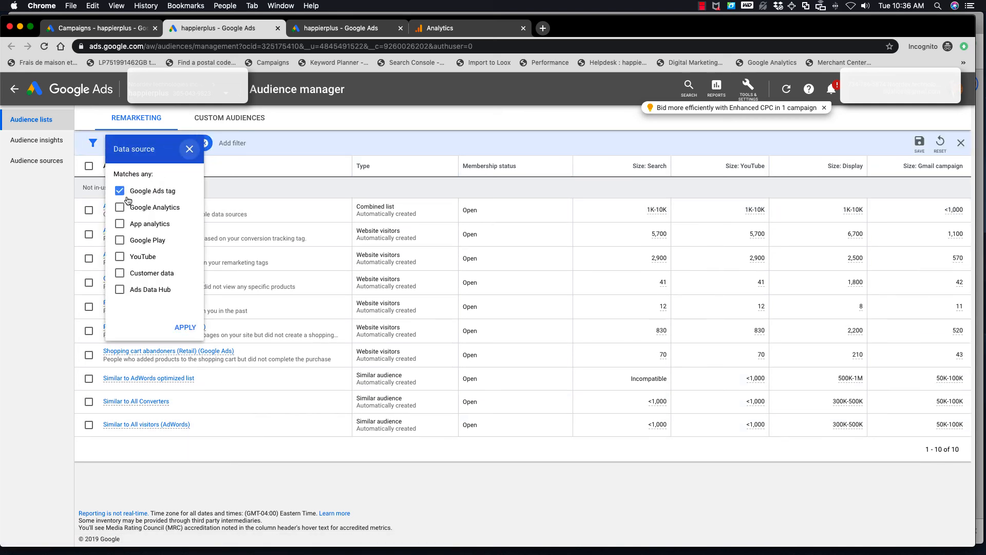
click(120, 191)
click(119, 207)
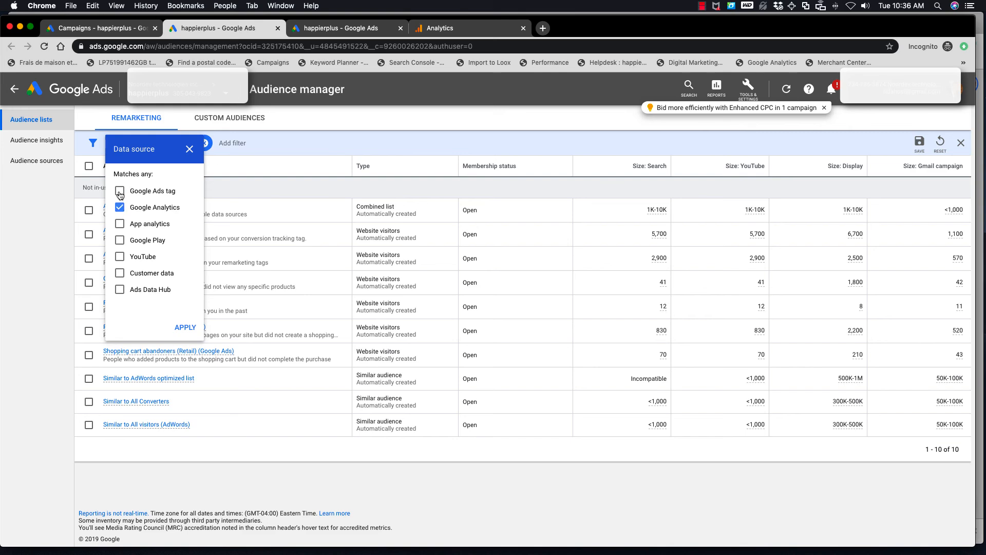
click(120, 193)
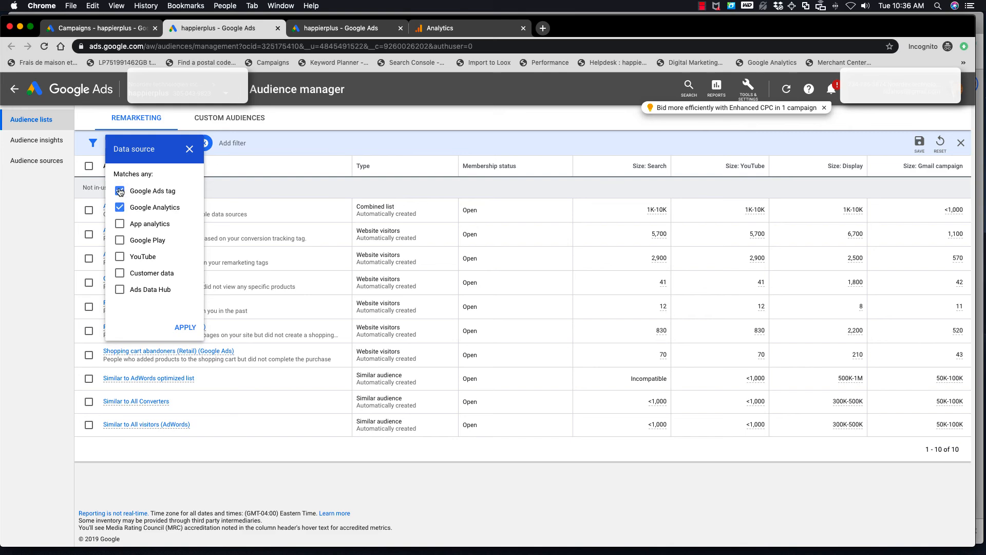
click(185, 327)
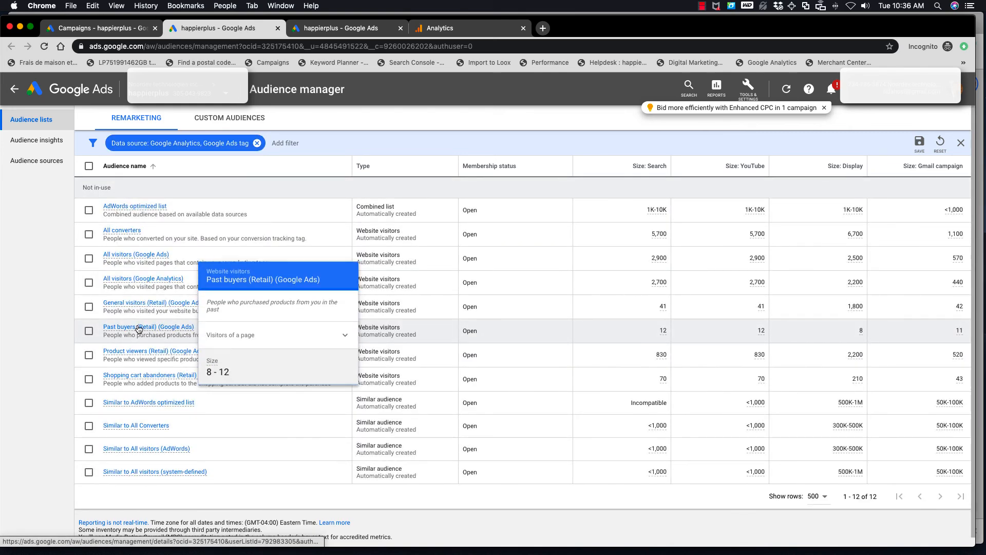
Remove Google Ads tag from the data source filter so only Google Analytics audiences are listed
click(243, 147)
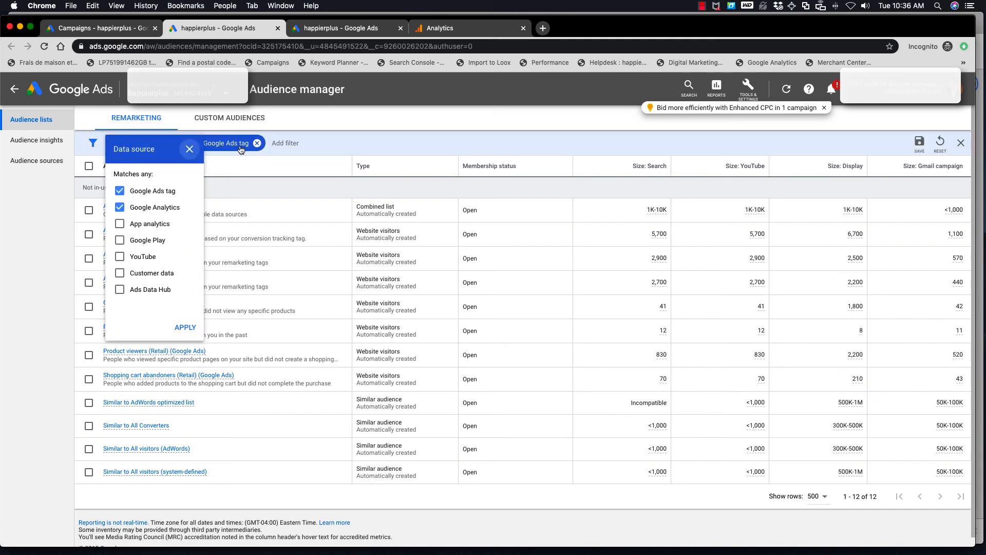
click(121, 192)
click(185, 327)
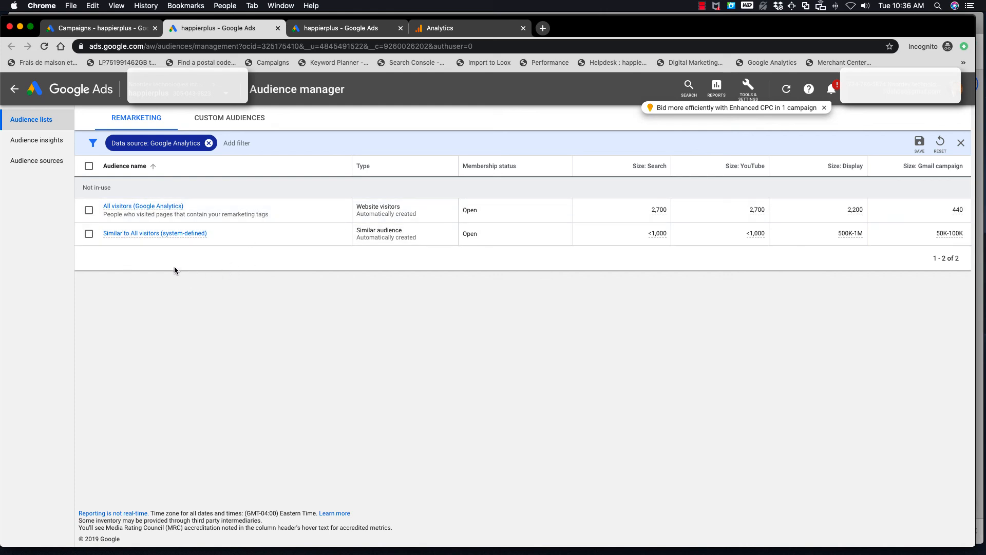
Switch to Google Analytics, discard the open audience form and return to the Admin overview
click(462, 29)
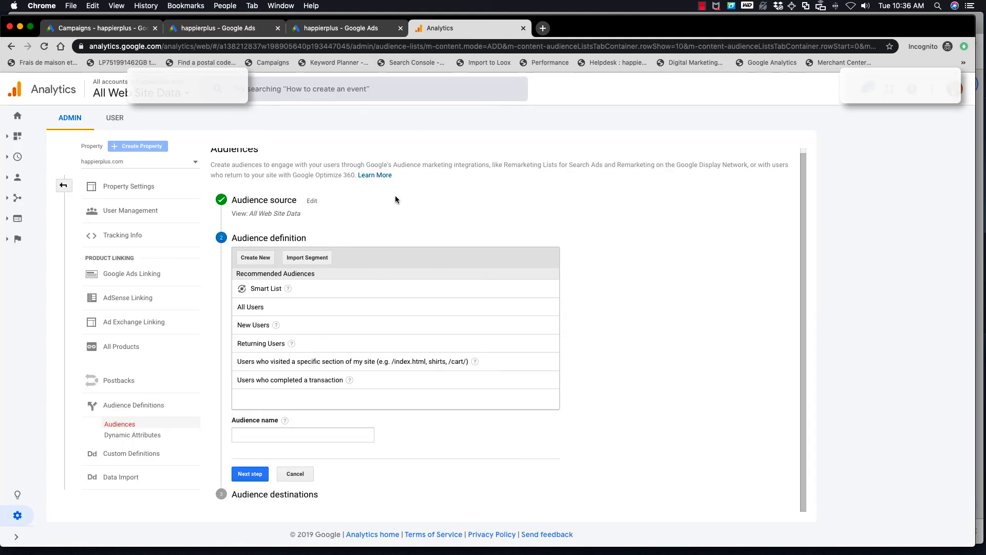
click(295, 474)
click(64, 186)
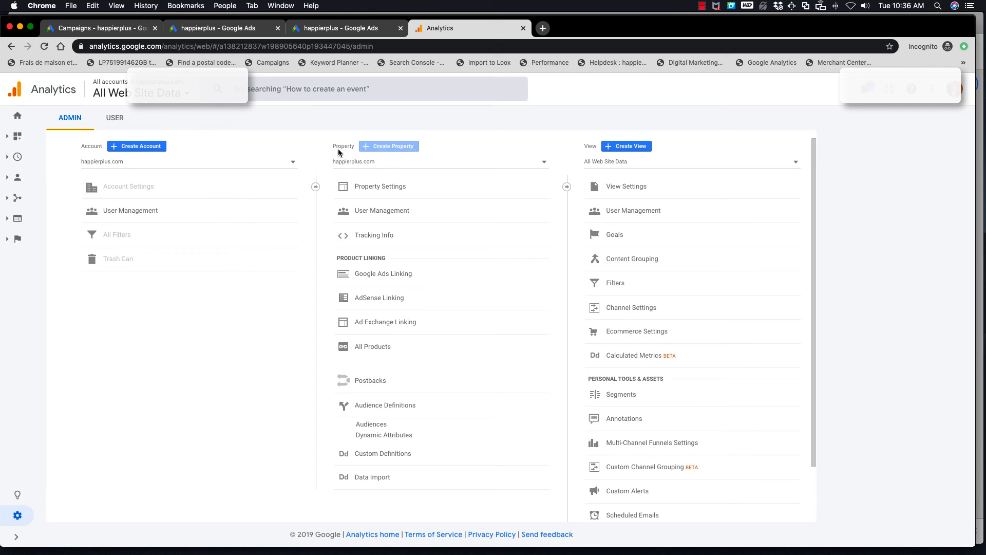
Open the property's Audiences list under Audience Definitions and compare it with the Google Analytics lists in Google Ads
click(400, 407)
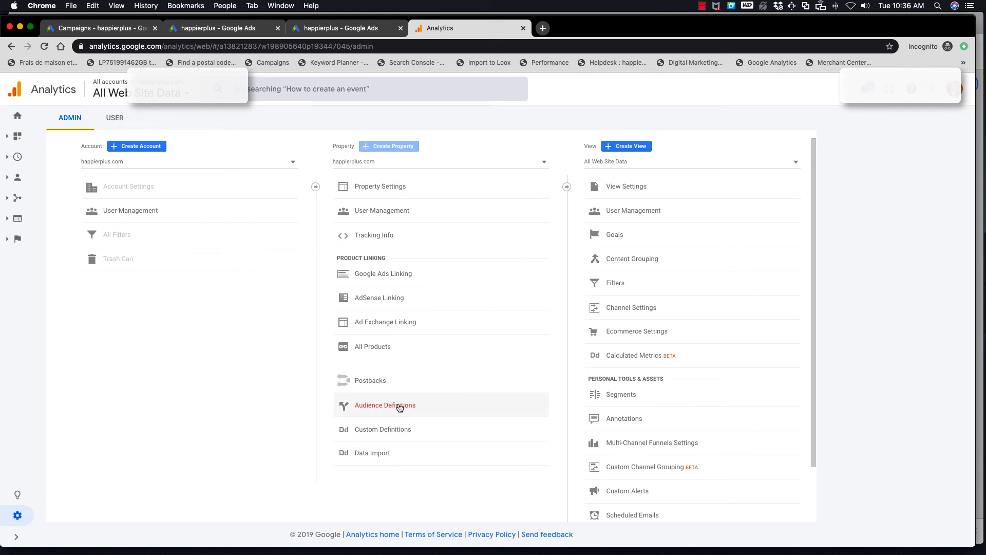
click(399, 408)
click(375, 427)
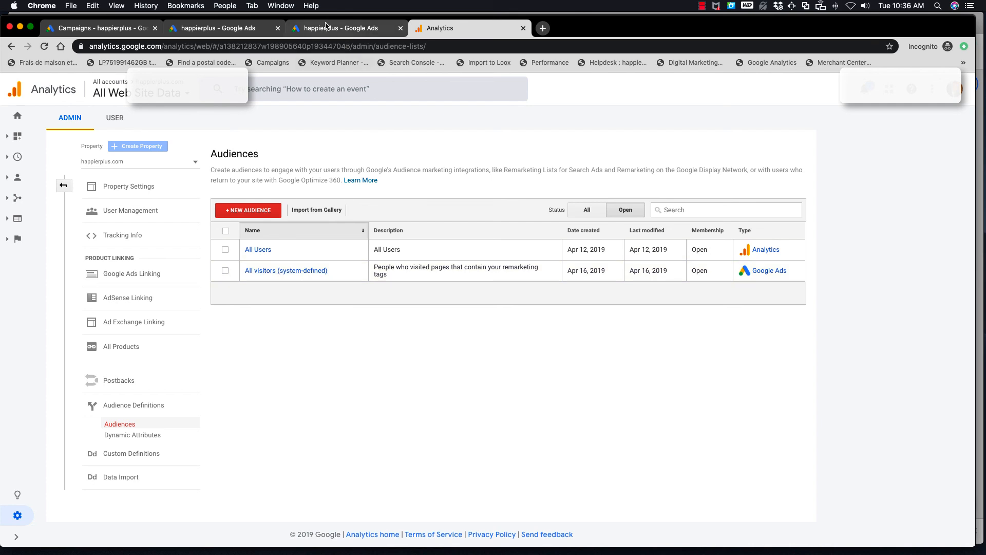
click(250, 32)
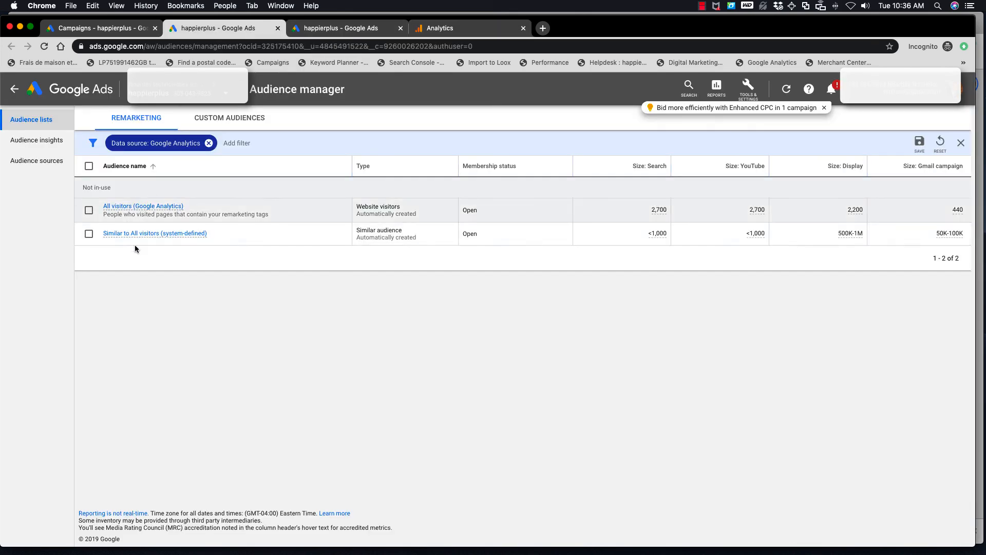
click(453, 30)
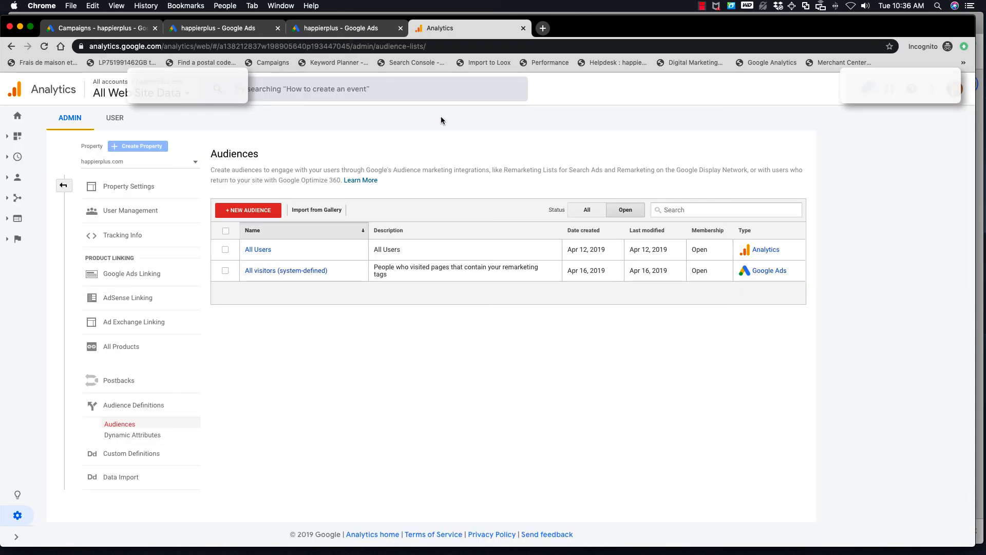
Start a new audience from the recommended definition for users who visited a specific section of the site, and open its conditions
click(252, 212)
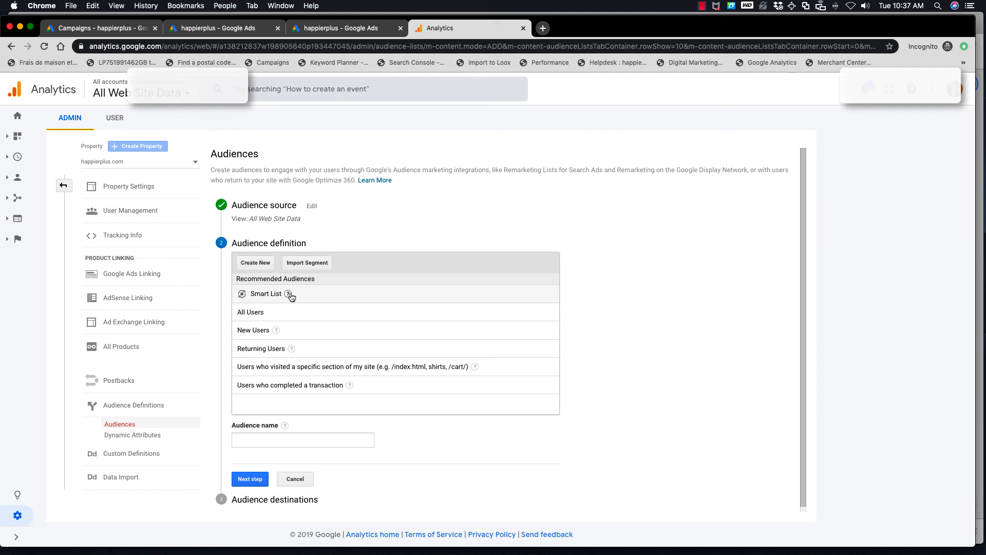
mouse_move(289, 295)
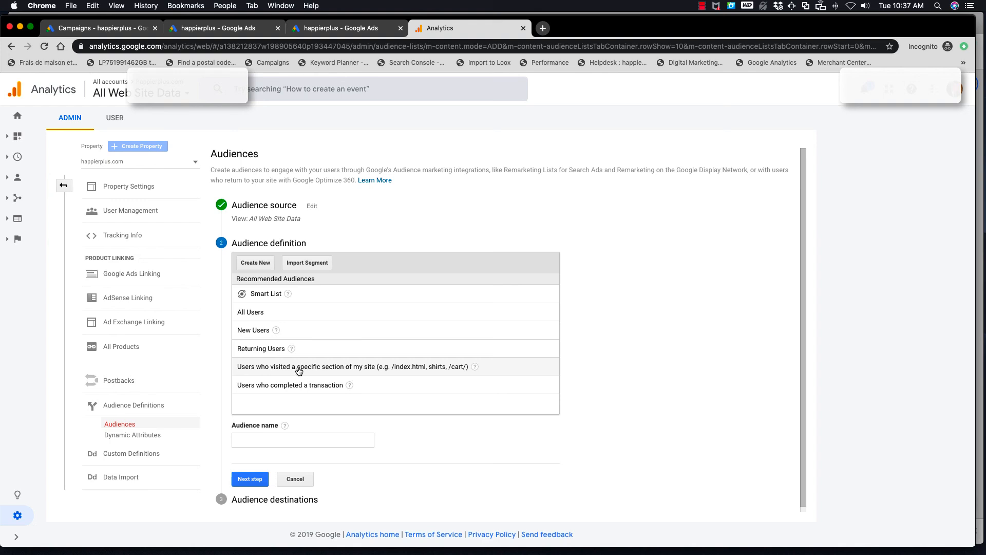
click(329, 367)
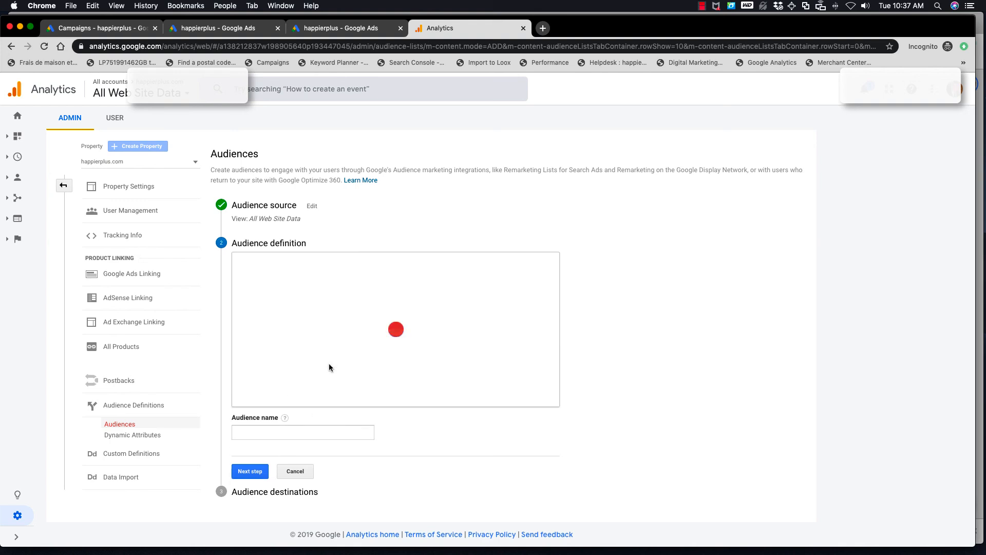
click(431, 271)
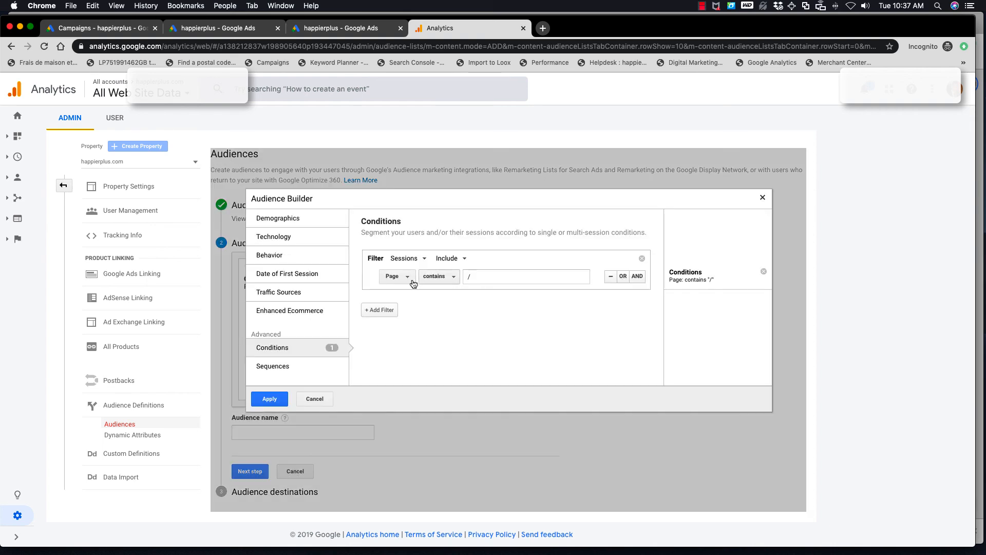
Set the audience condition to Page contains "/products/magic-teeth-brace-perfect-smile" and apply it
click(478, 277)
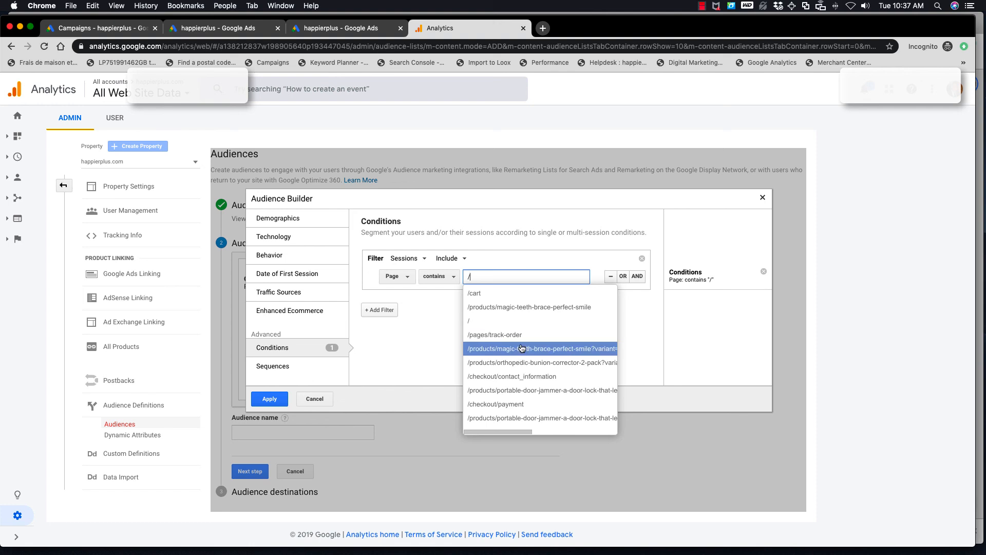
click(519, 307)
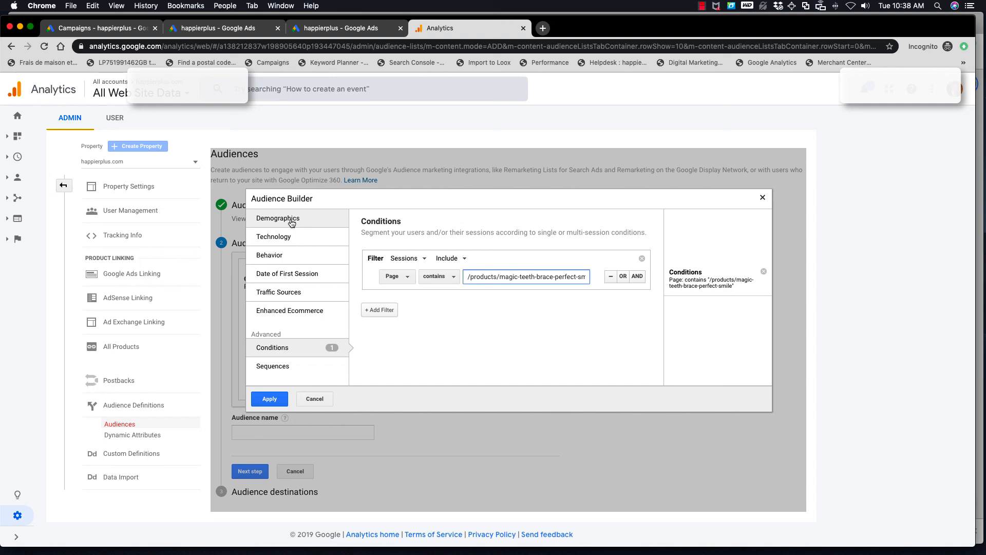
click(268, 399)
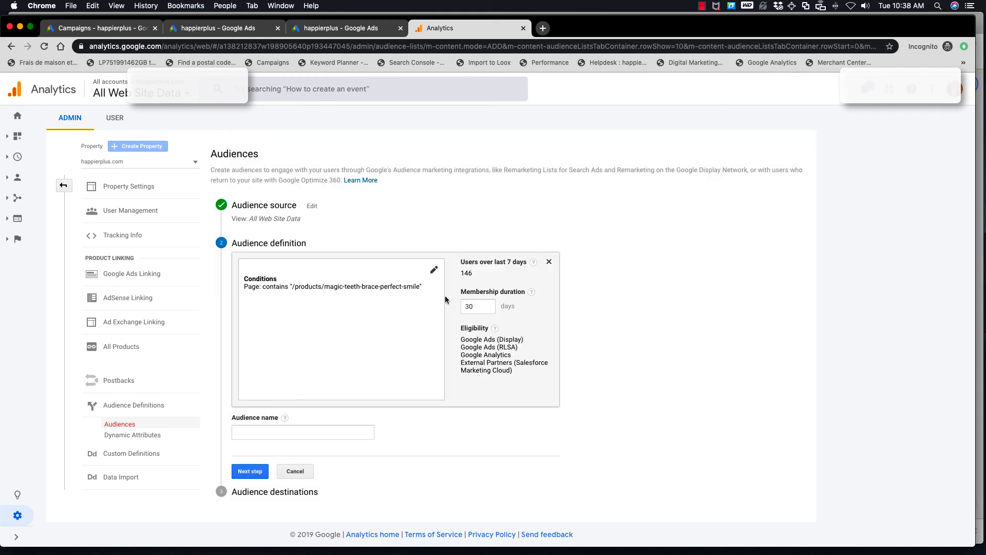
Review the membership duration and eligibility, then name the audience Magicteeth and continue to its destinations
click(478, 304)
drag(459, 339, 511, 340)
click(524, 349)
drag(468, 348, 494, 348)
click(258, 432)
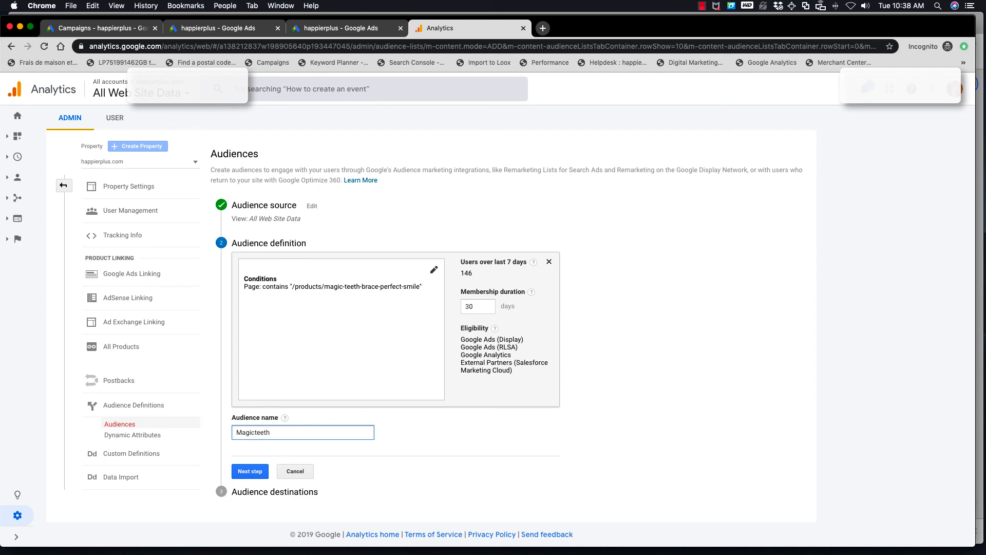
click(249, 468)
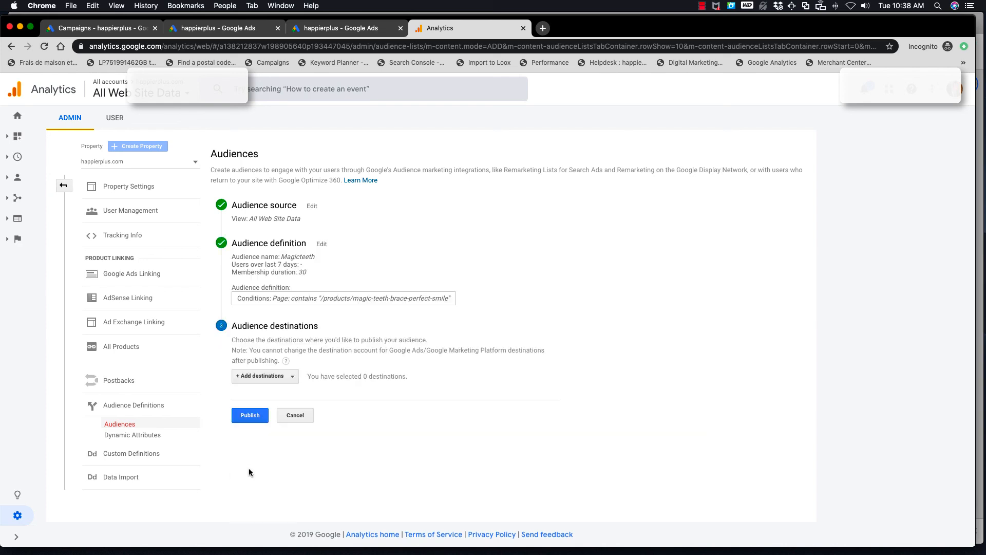
Add the linked Google Ads account as the audience's destination, publish the audience and leave the form
click(250, 415)
click(282, 378)
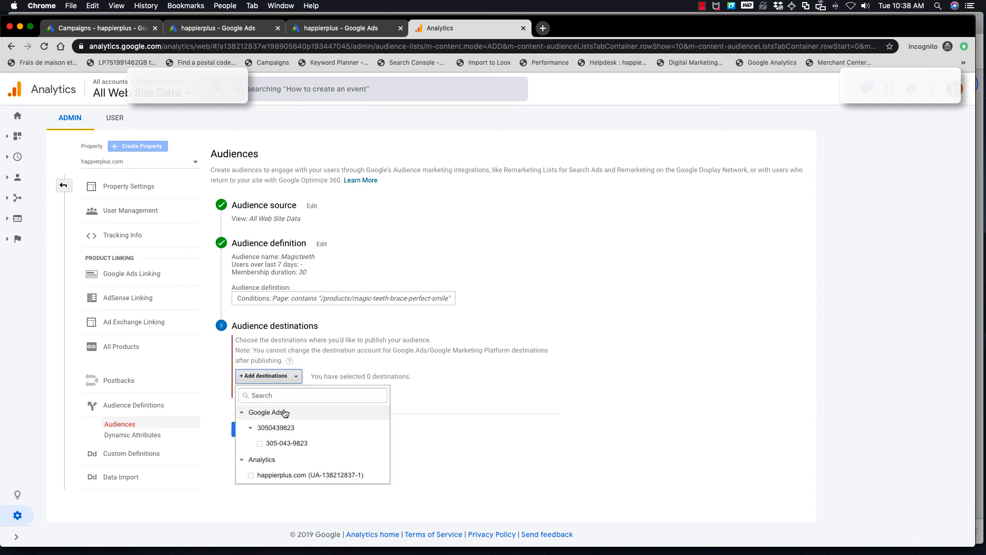
click(260, 443)
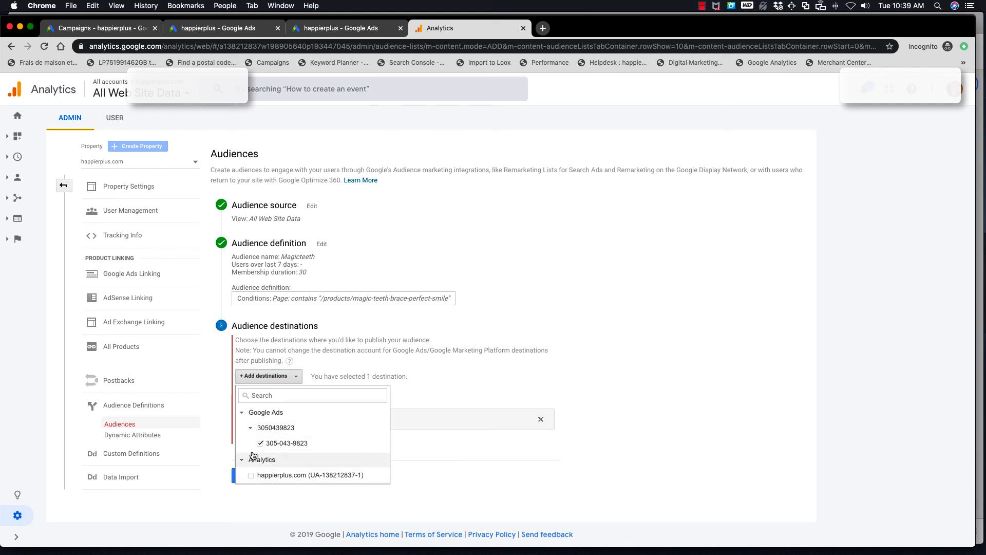
click(435, 395)
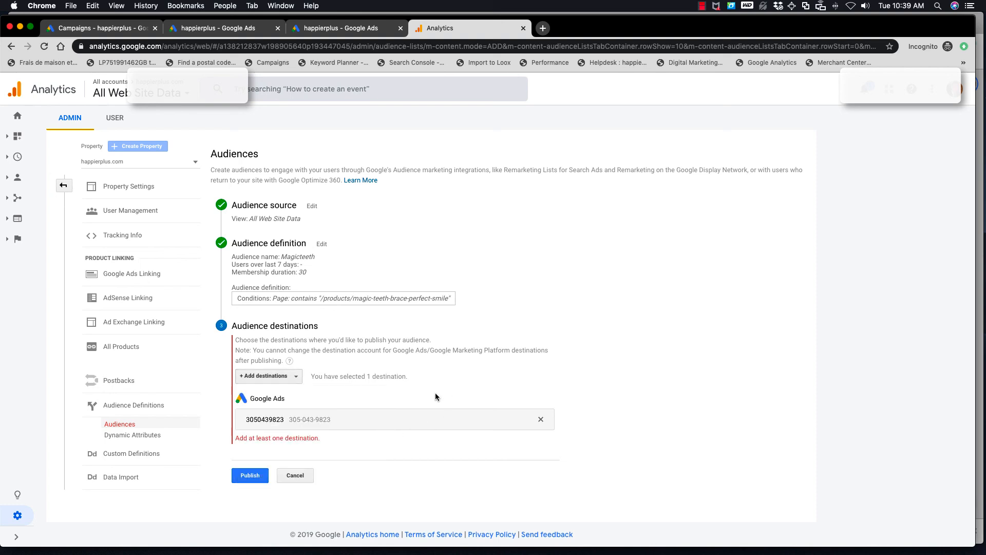
click(256, 474)
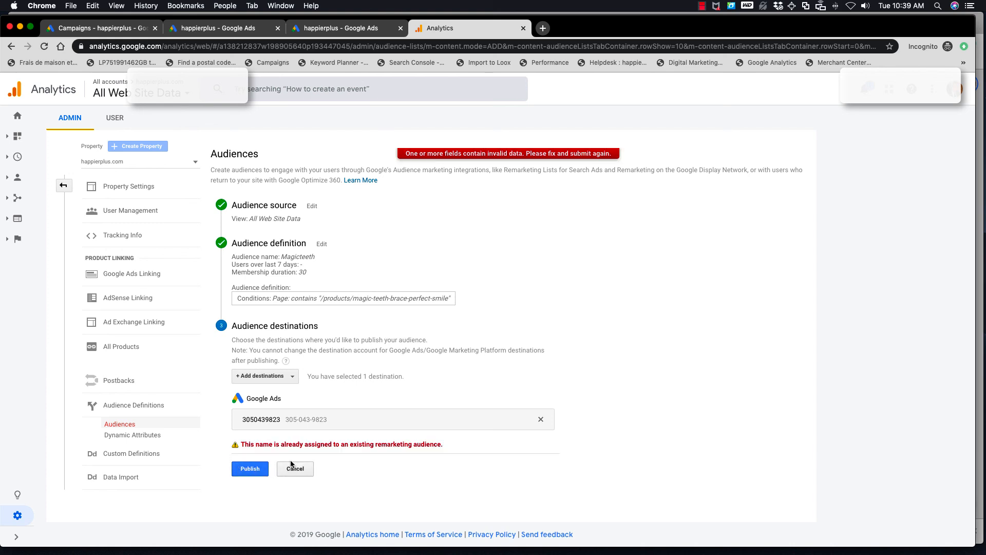
click(298, 471)
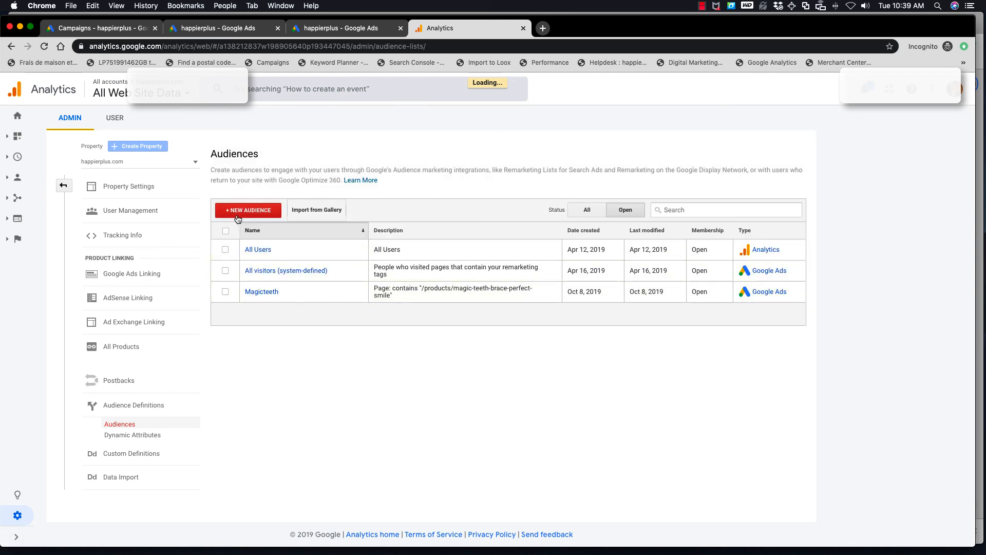
Look through the gallery's importable audience definitions, such as the remarketing list packs, then close the gallery
click(315, 210)
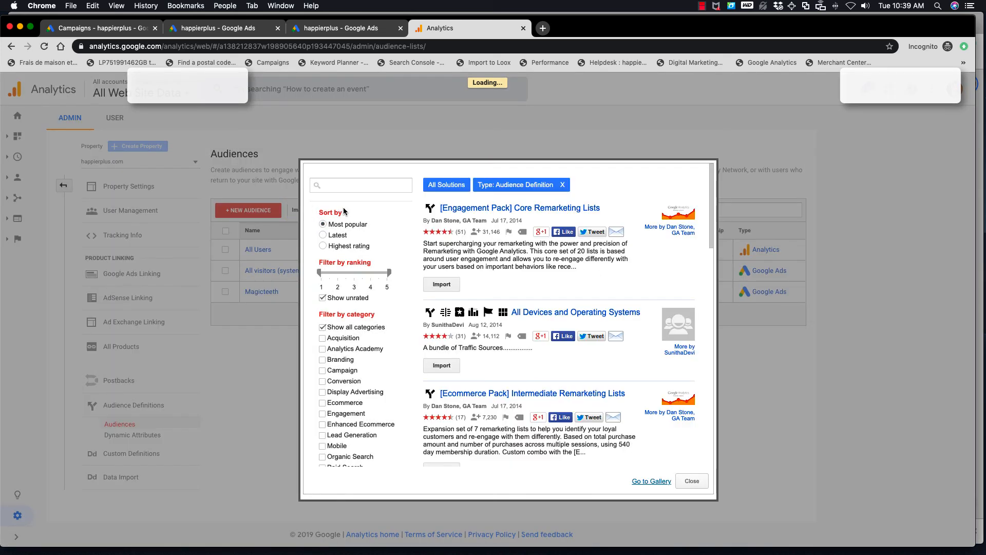
scroll(493, 404, down, 1)
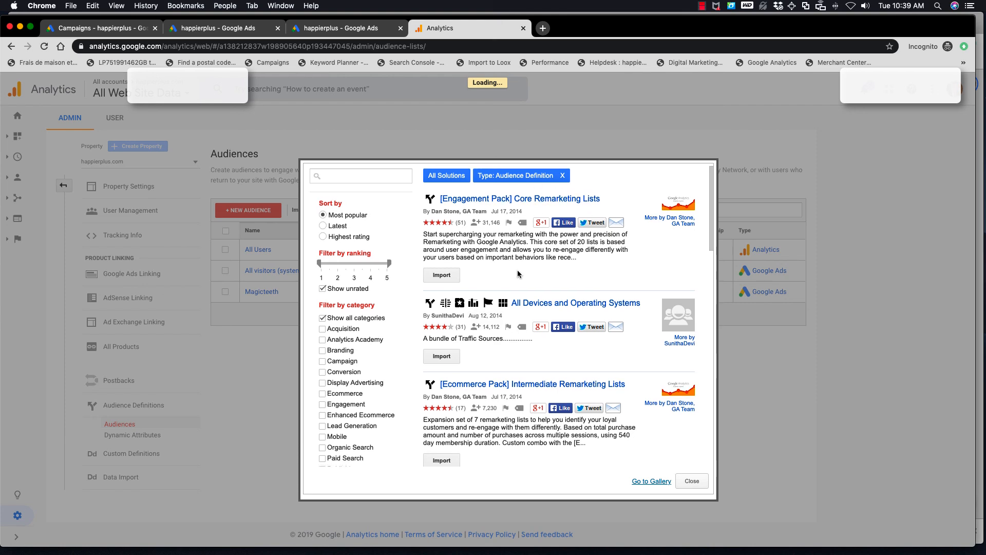
scroll(518, 274, down, 5)
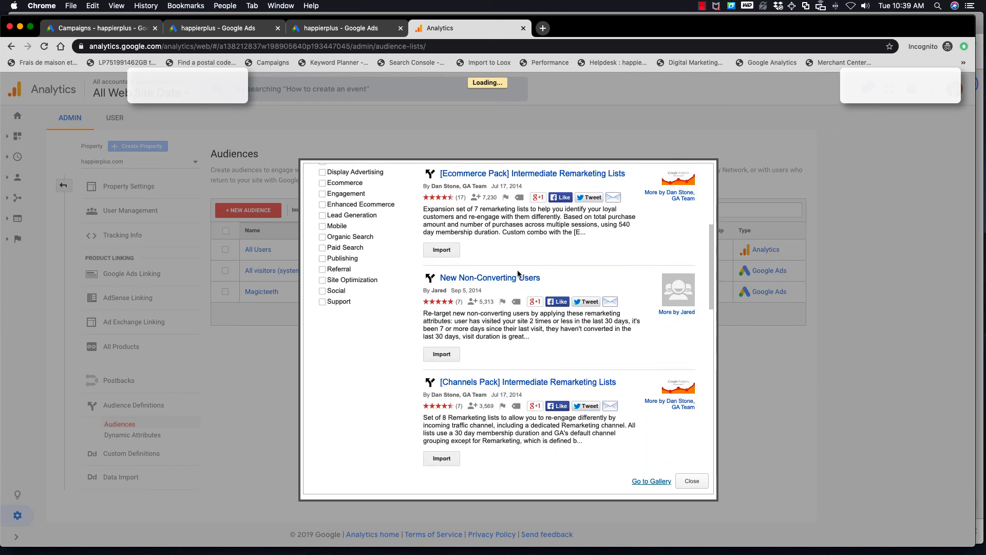
scroll(518, 274, down, 3)
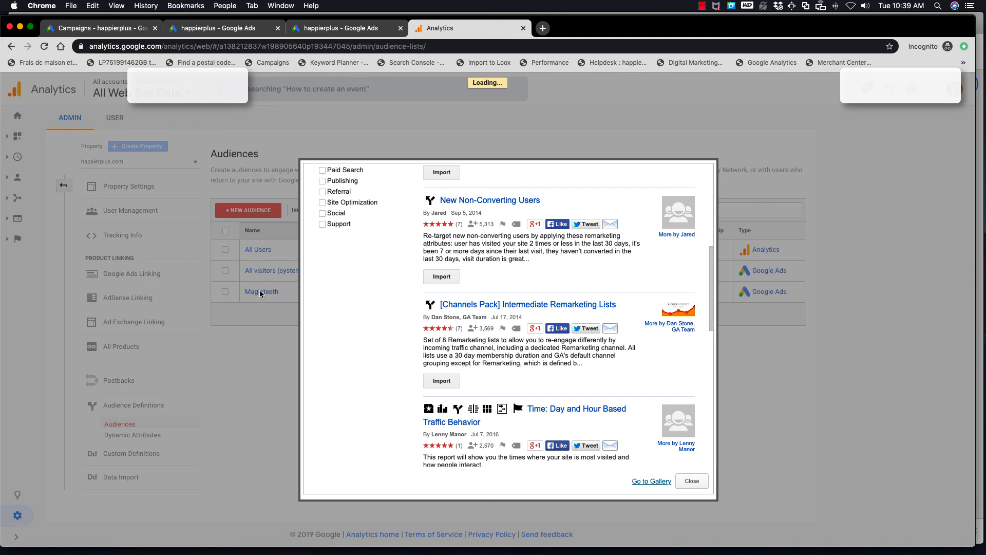
scroll(561, 378, down, 5)
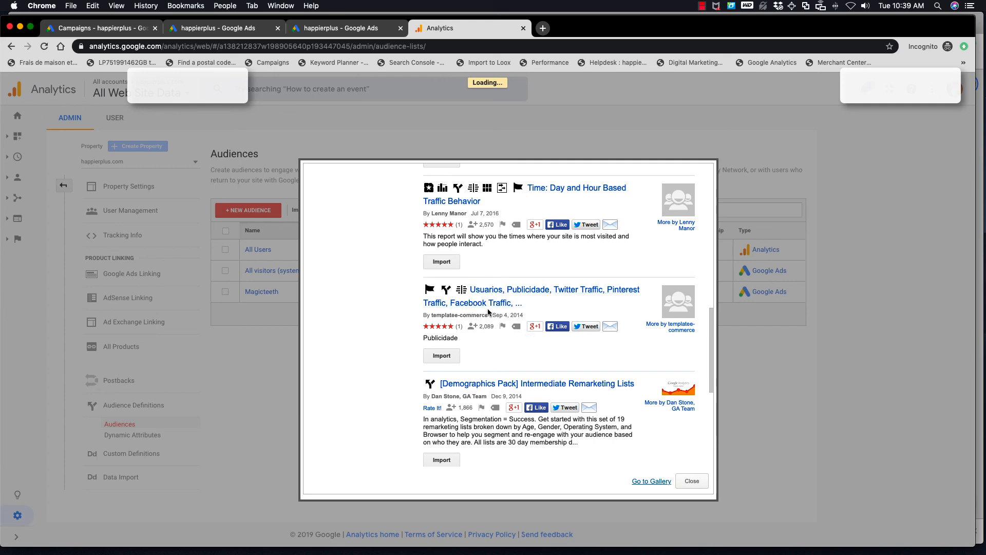
scroll(487, 309, down, 5)
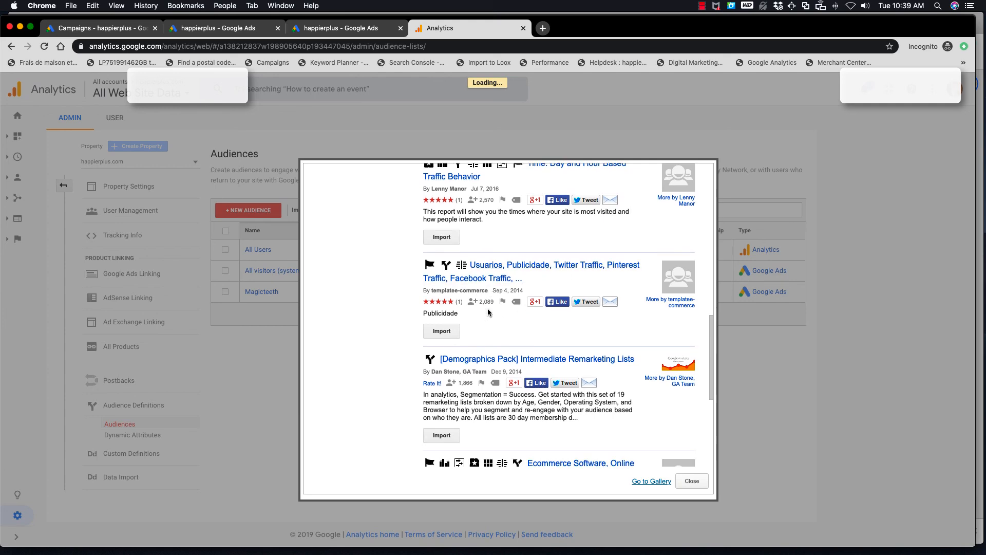
click(685, 482)
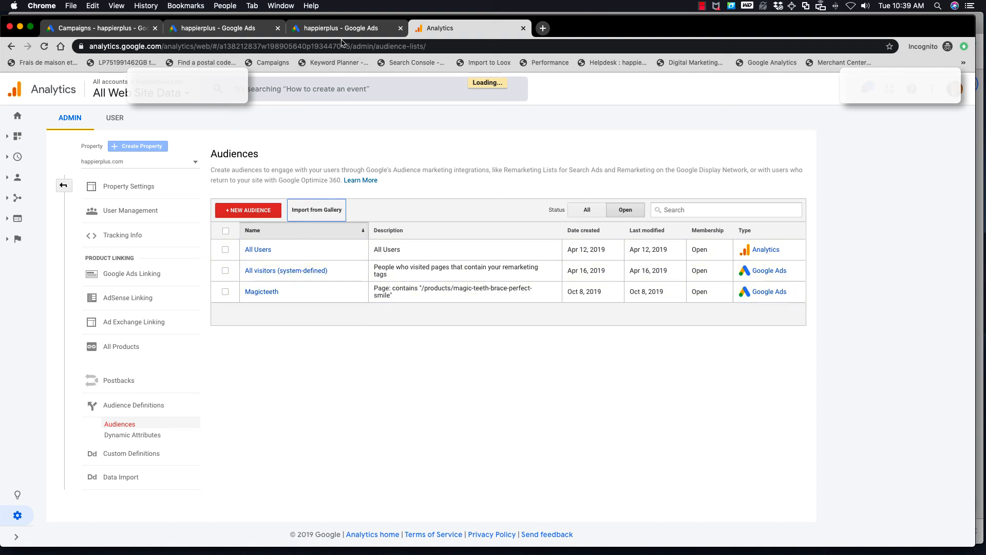
Switch to the Google Ads audience manager and reload its audience lists to check for the Magicteeth audience
click(226, 31)
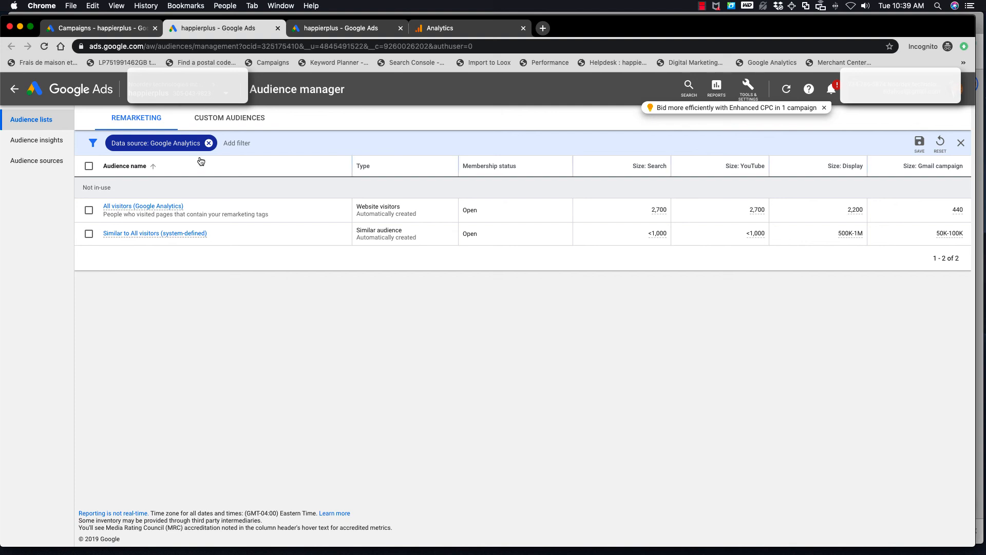
click(45, 46)
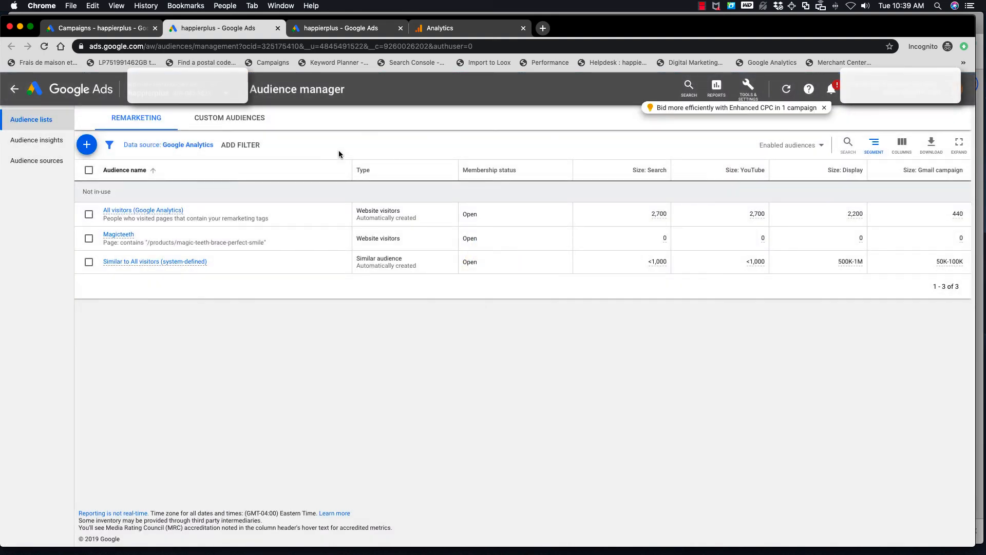
mouse_move(122, 239)
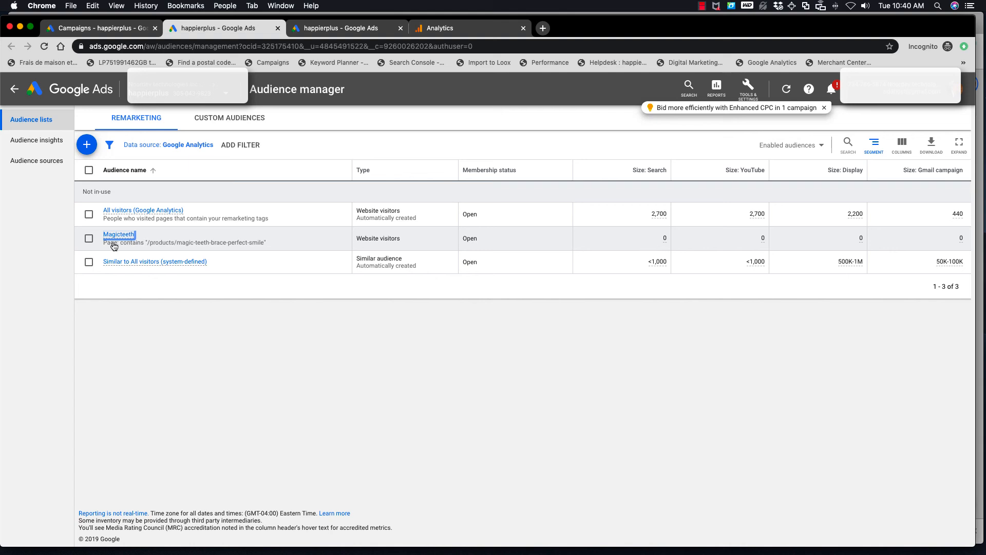
View the audience sources, then examine the audience insights for demographics and relevant in-market audiences
click(39, 160)
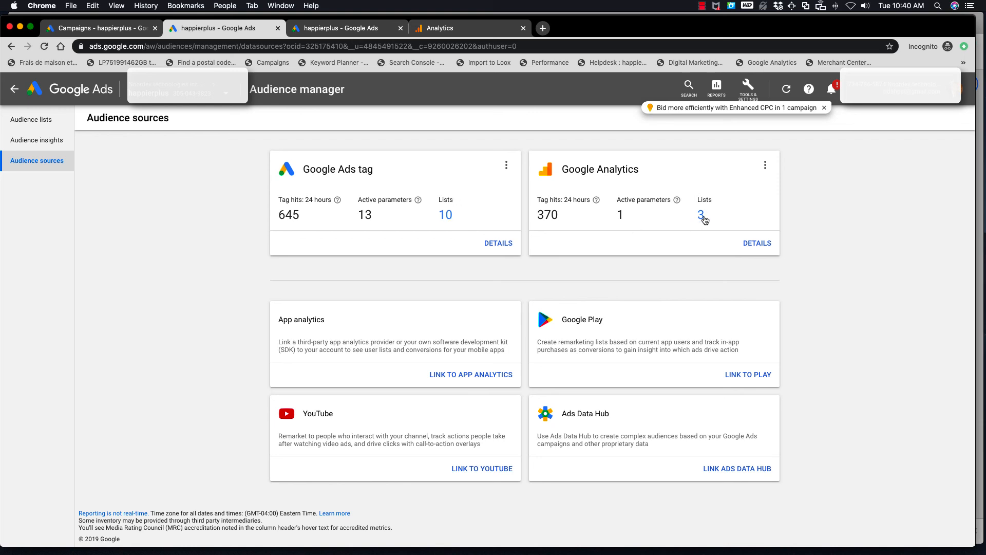
click(31, 145)
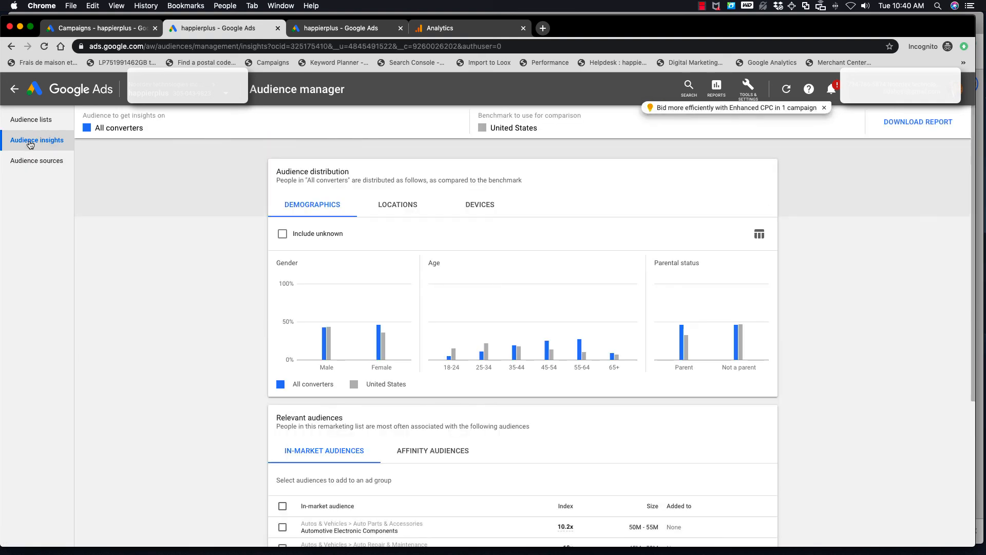
scroll(252, 297, down, 3)
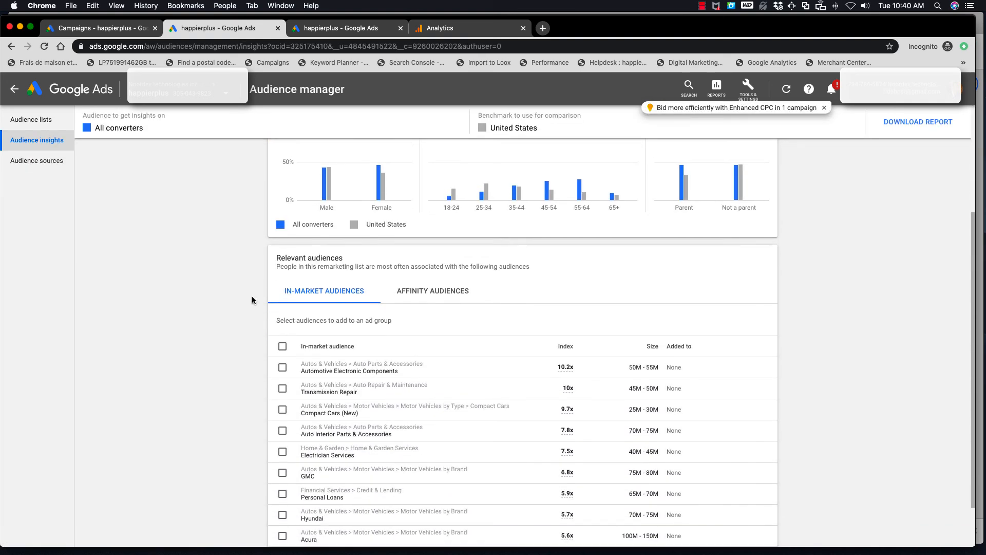
scroll(251, 297, down, 1)
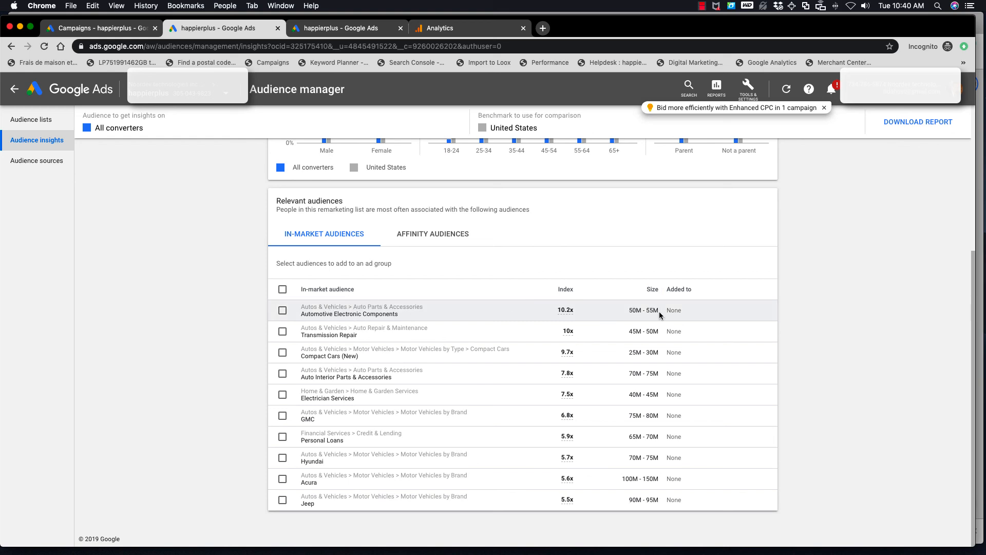
scroll(432, 315, up, 5)
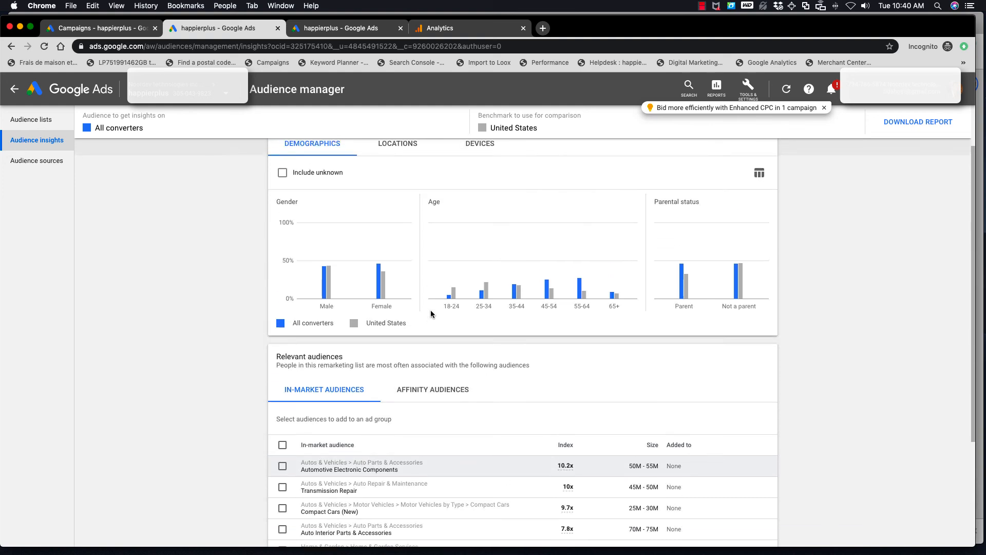
Examine the audience distribution by device and by location, checking the country and city options
click(409, 213)
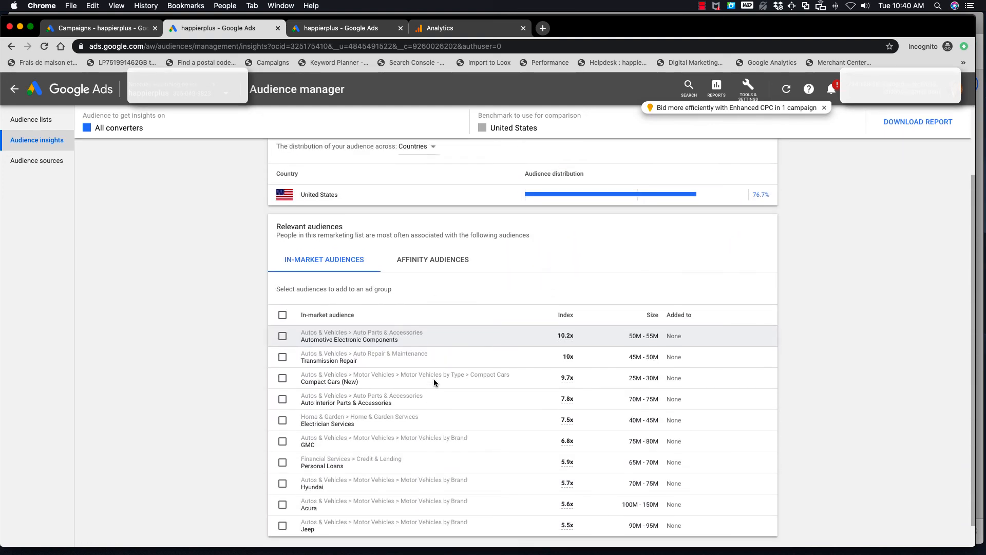
click(484, 209)
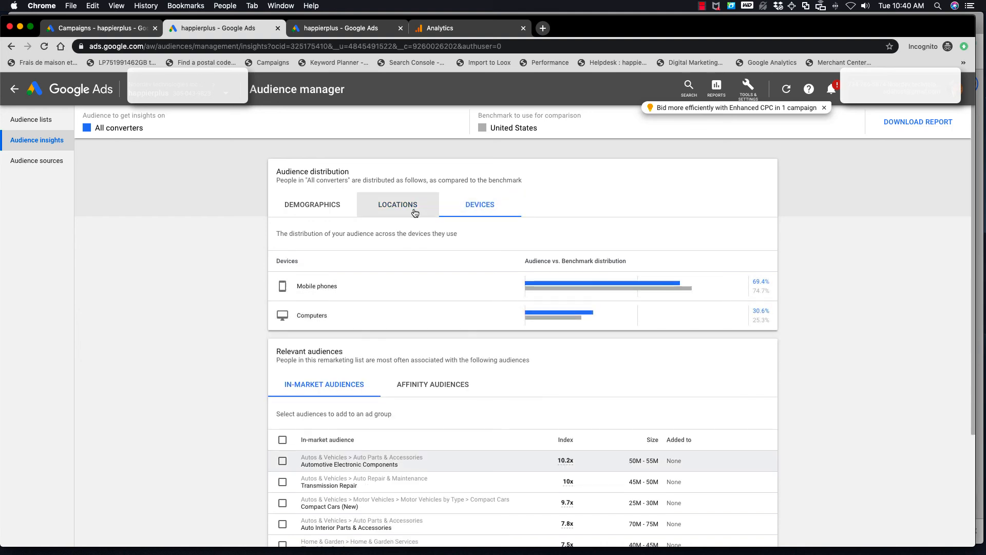
click(400, 208)
click(436, 233)
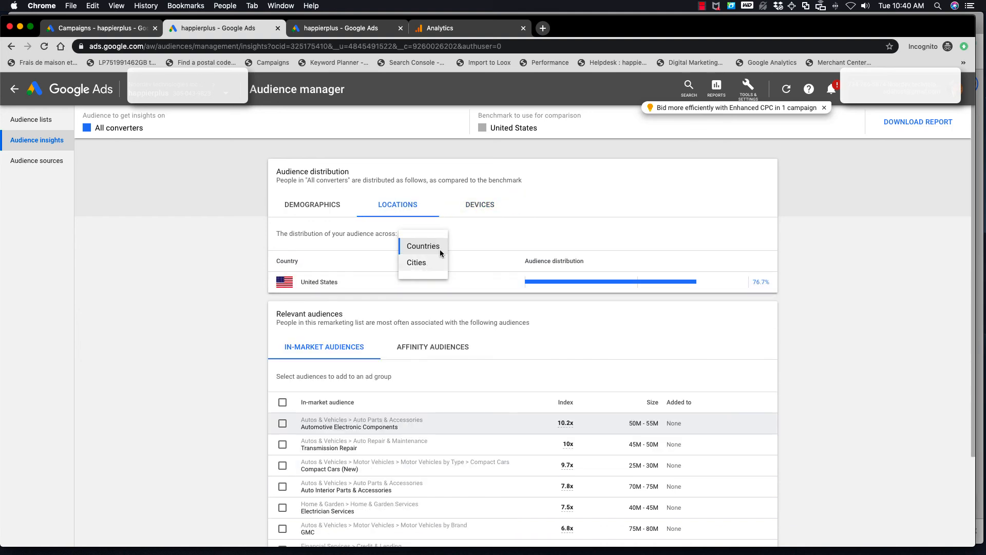
click(497, 229)
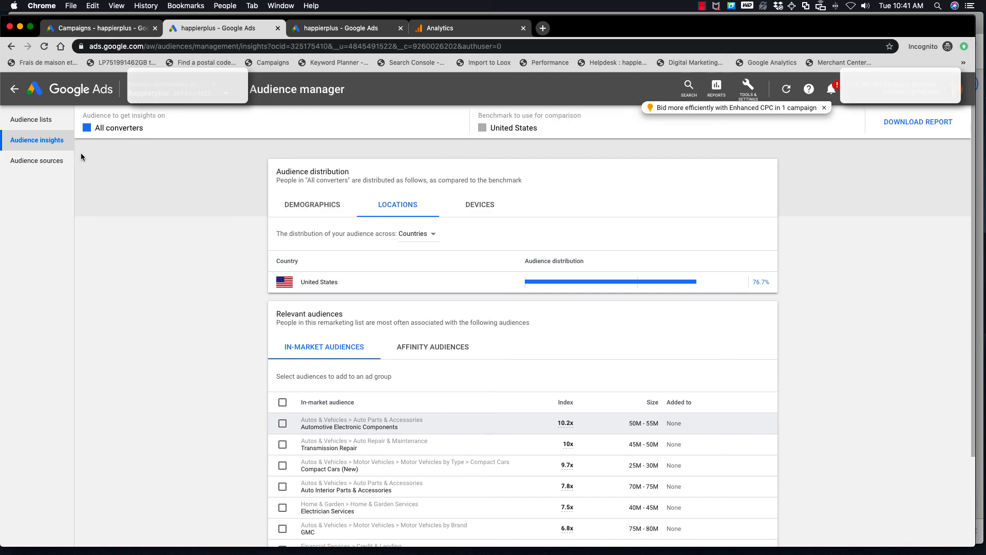
Open the form for a new website visitors remarketing list, review its page rules and membership duration, and cancel it
click(45, 125)
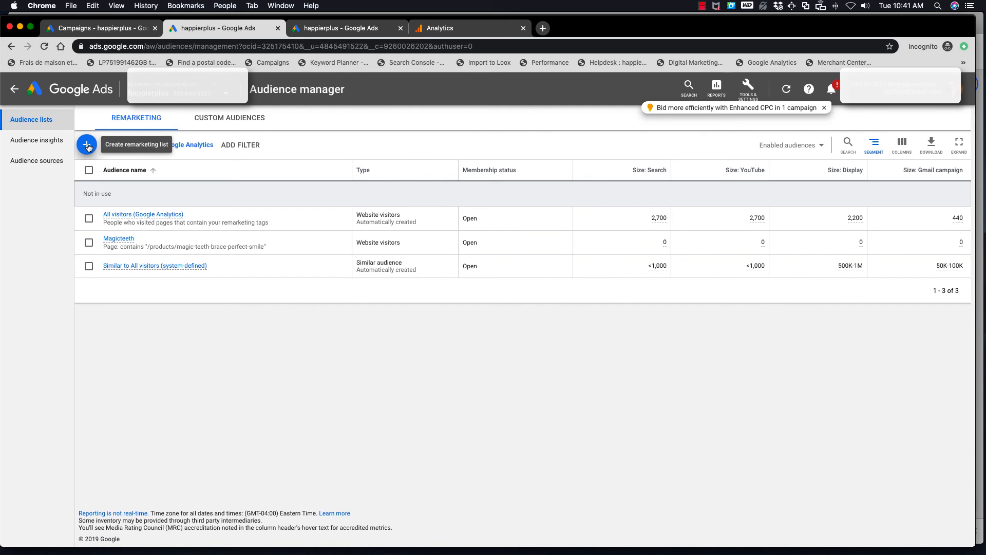
click(87, 145)
click(368, 173)
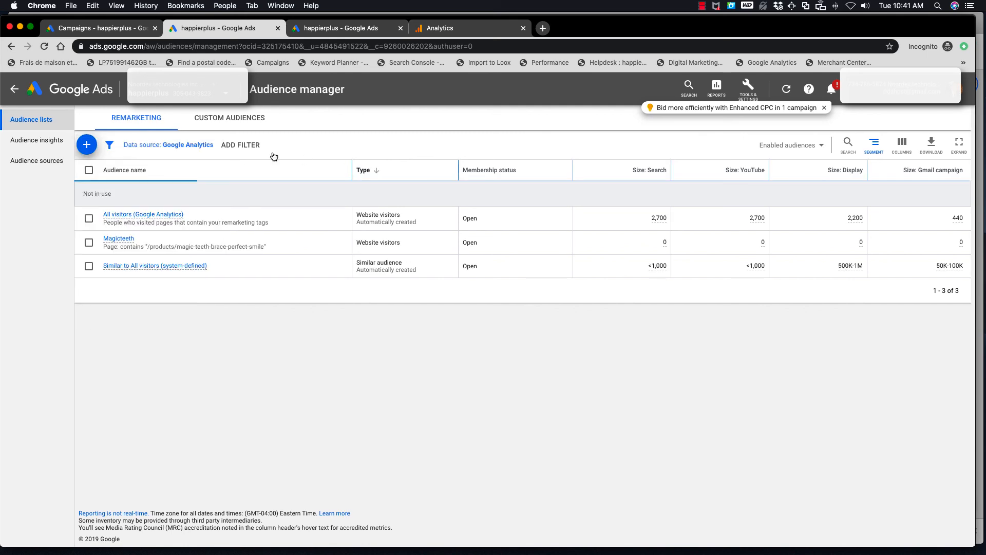
click(86, 145)
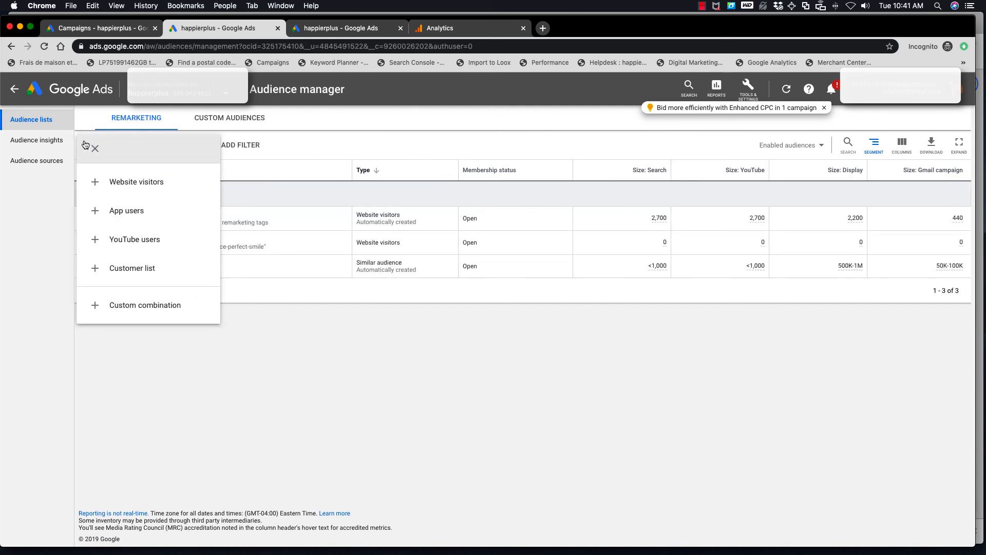
click(155, 186)
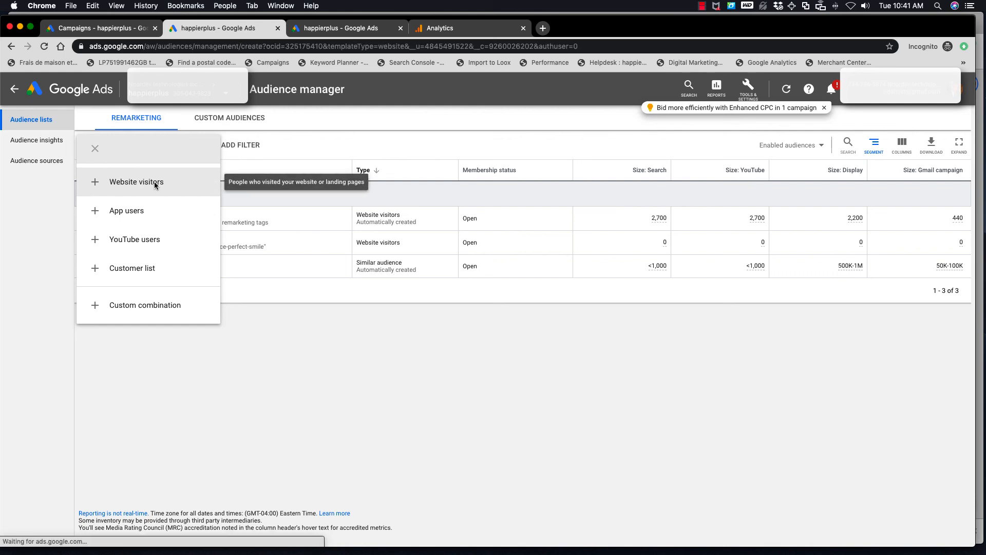
click(446, 316)
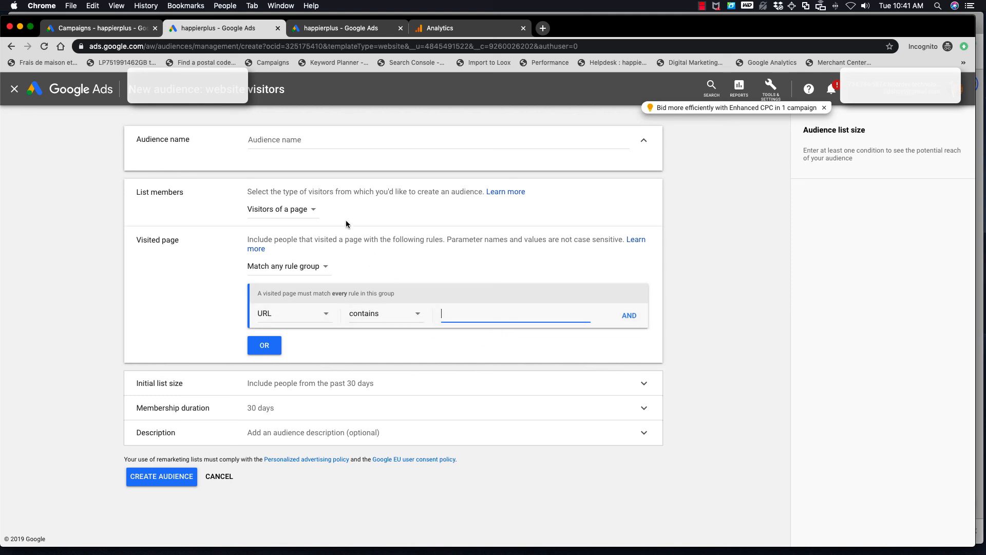
click(303, 221)
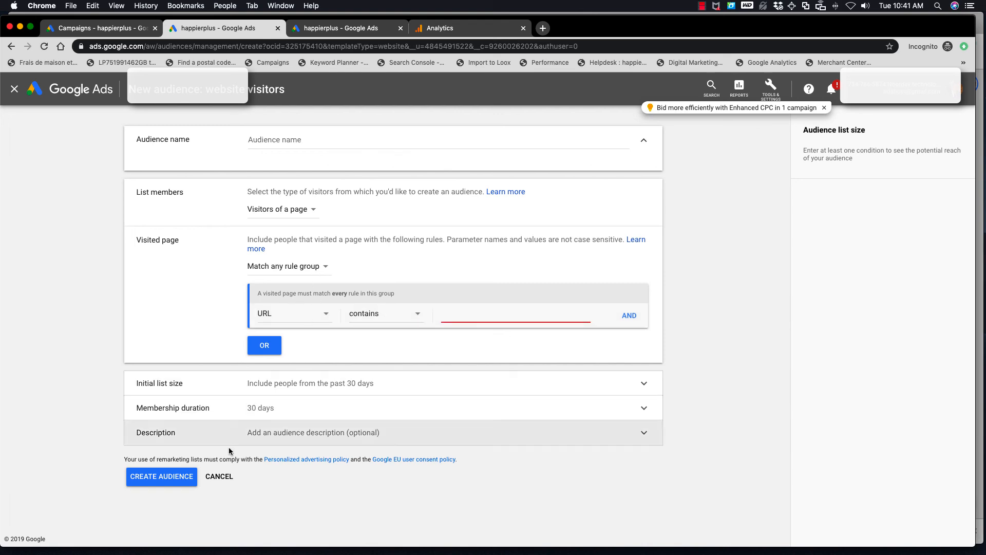
click(286, 408)
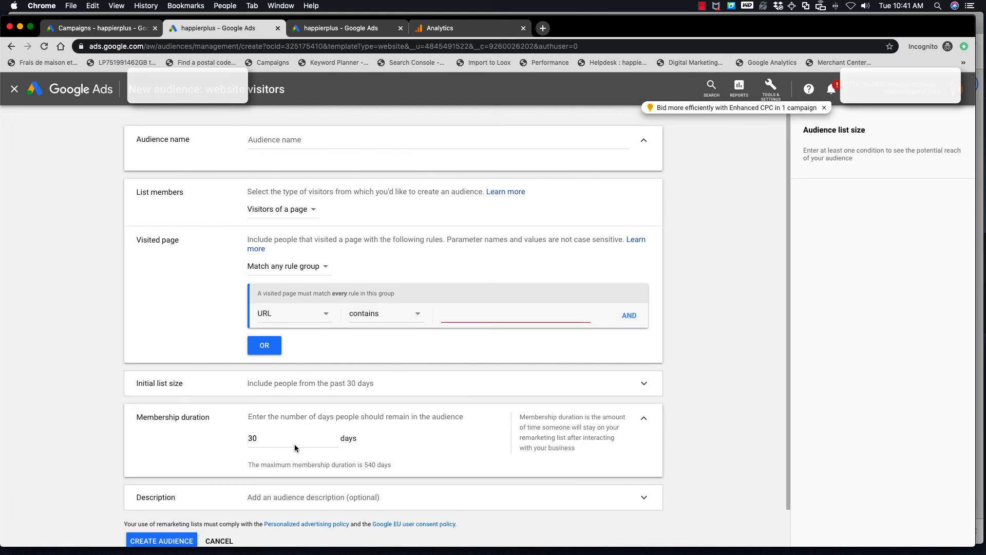
scroll(294, 444, down, 2)
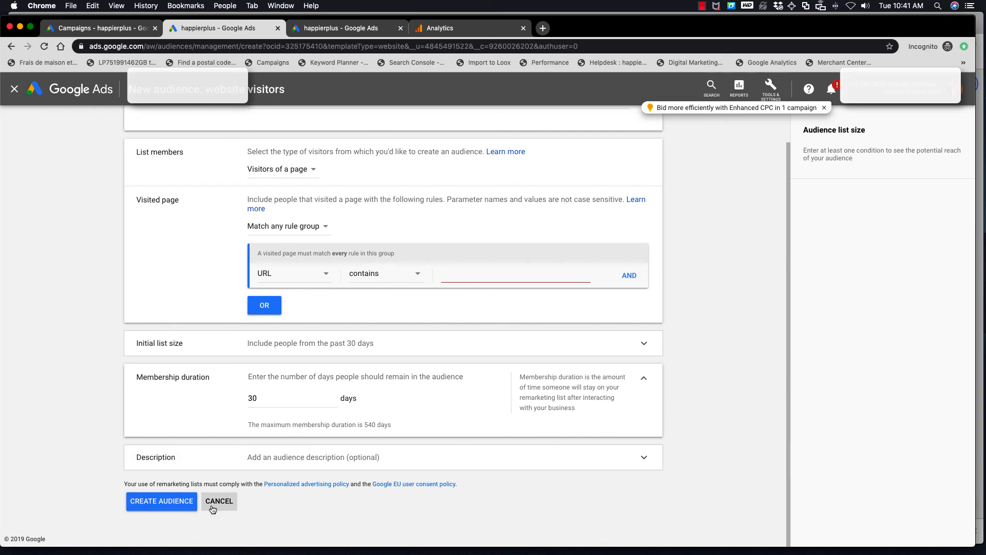
scroll(213, 454, up, 2)
scroll(232, 506, down, 2)
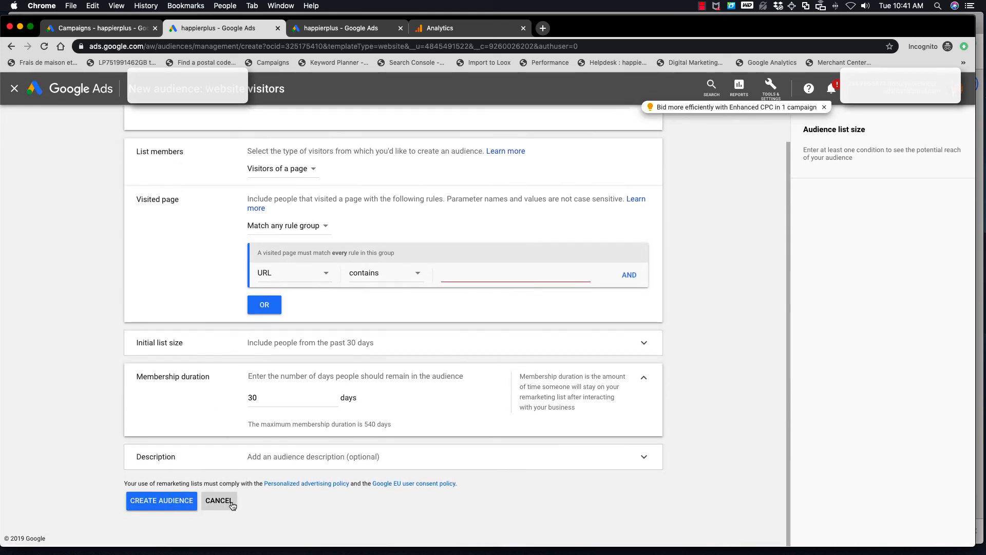
click(218, 500)
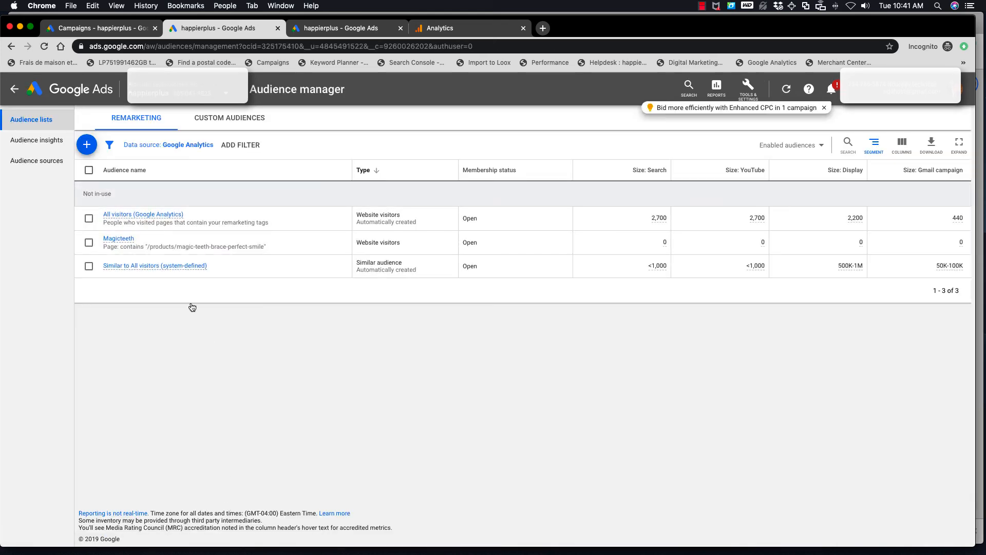
Start a custom combination audience and add the Magicteeth website visitors list to it
click(87, 146)
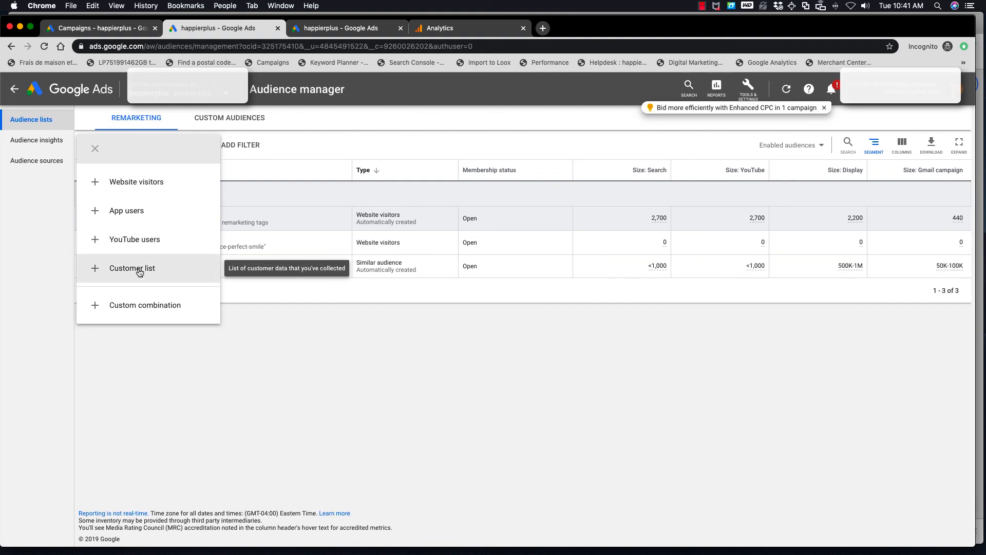
click(138, 307)
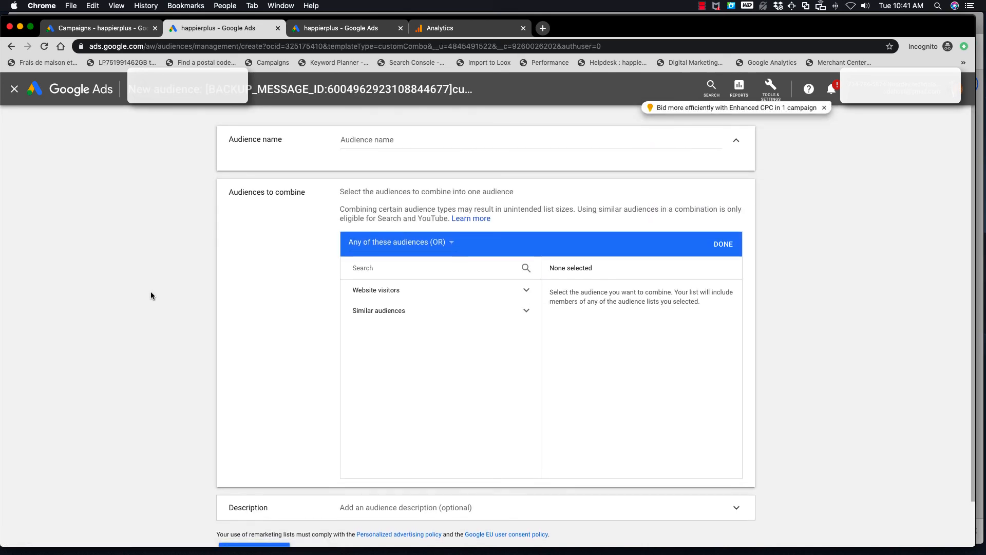
click(509, 311)
click(526, 293)
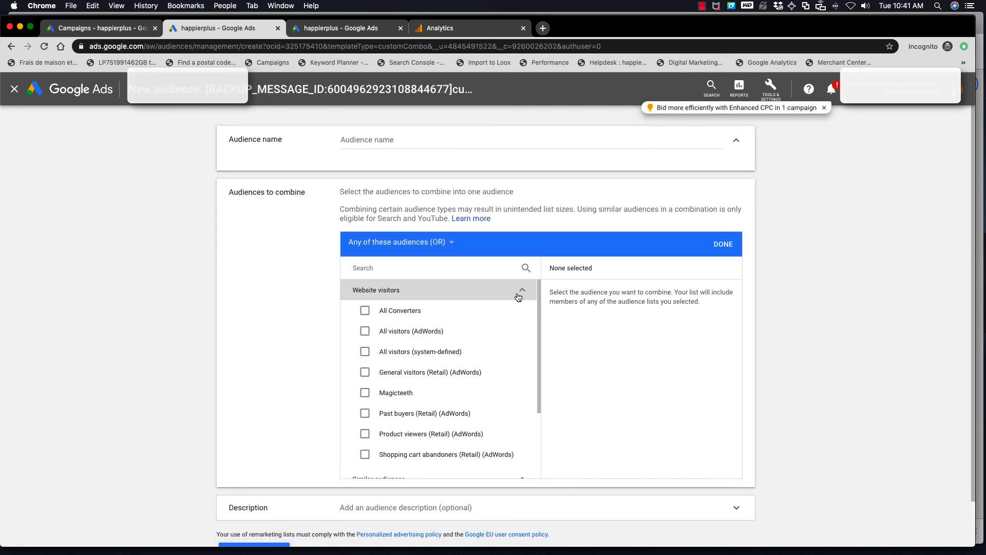
click(365, 393)
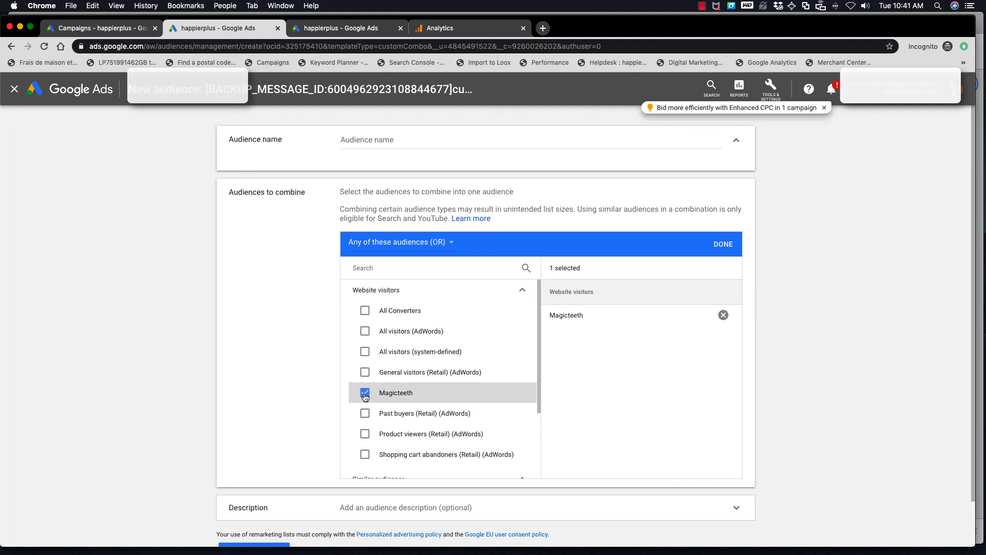
Browse the remaining audiences to combine and add the All Converters similar audience to the custom combination
scroll(407, 416, down, 5)
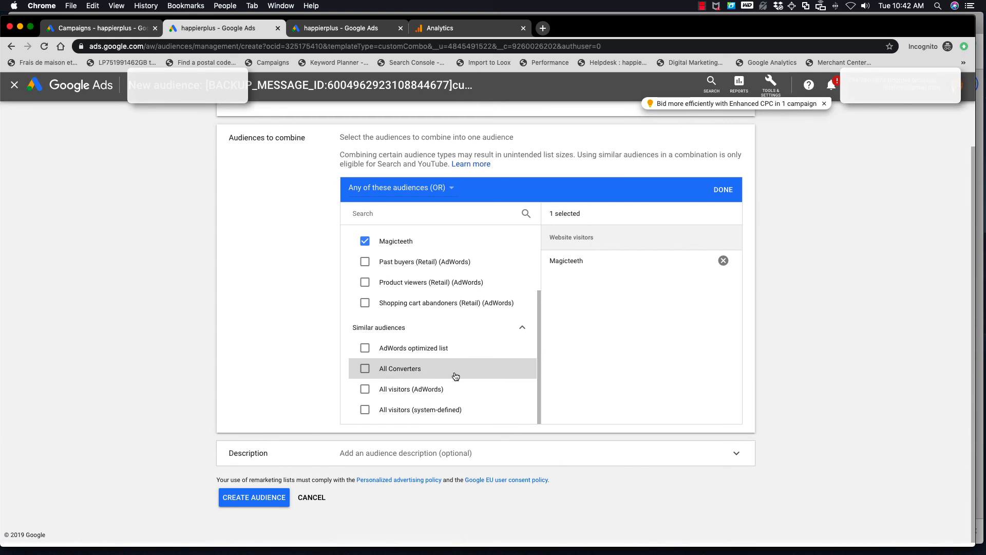
scroll(455, 376, up, 5)
scroll(455, 376, down, 3)
scroll(455, 376, down, 2)
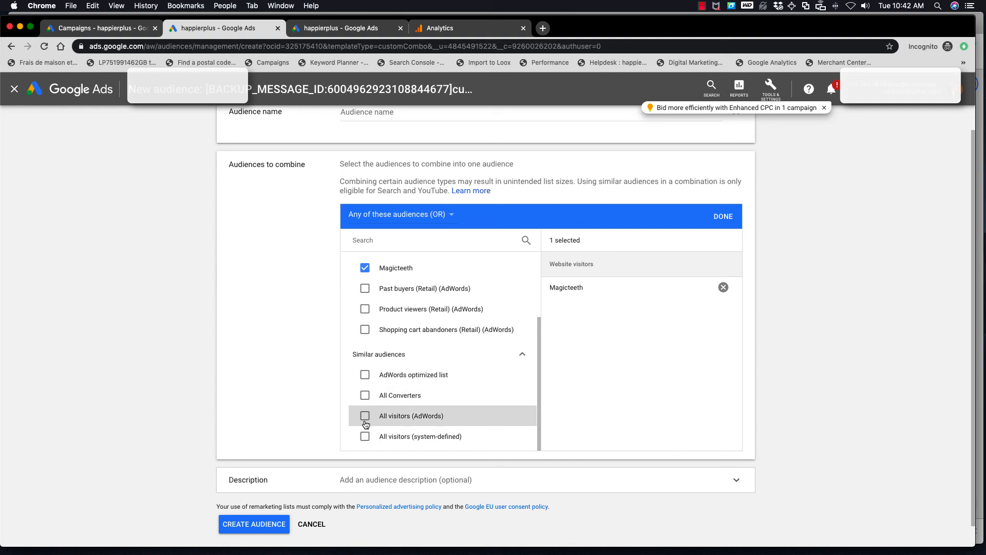
scroll(366, 424, up, 1)
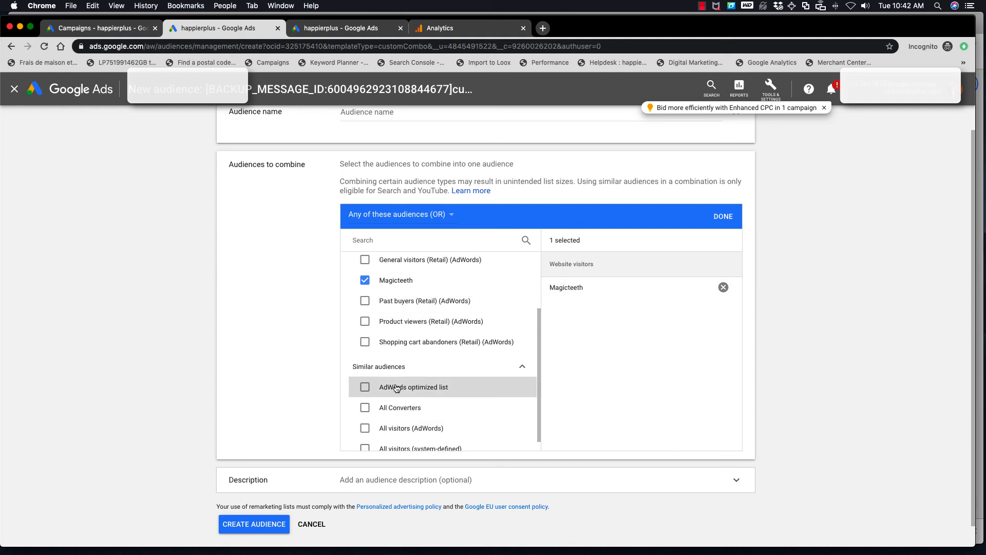
click(365, 407)
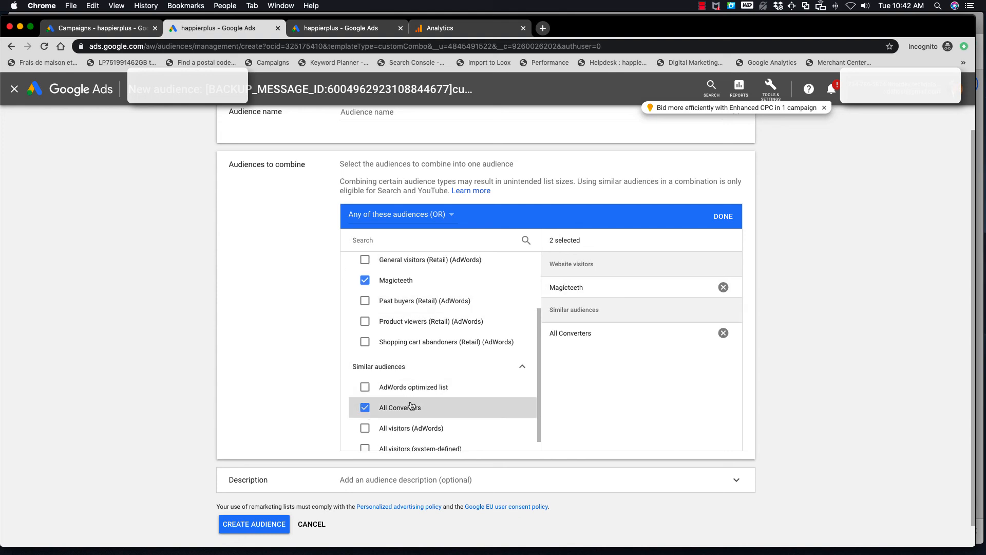
Review the combination operators, keep Any of these audiences (OR), and cancel the new custom combination audience
scroll(410, 406, up, 5)
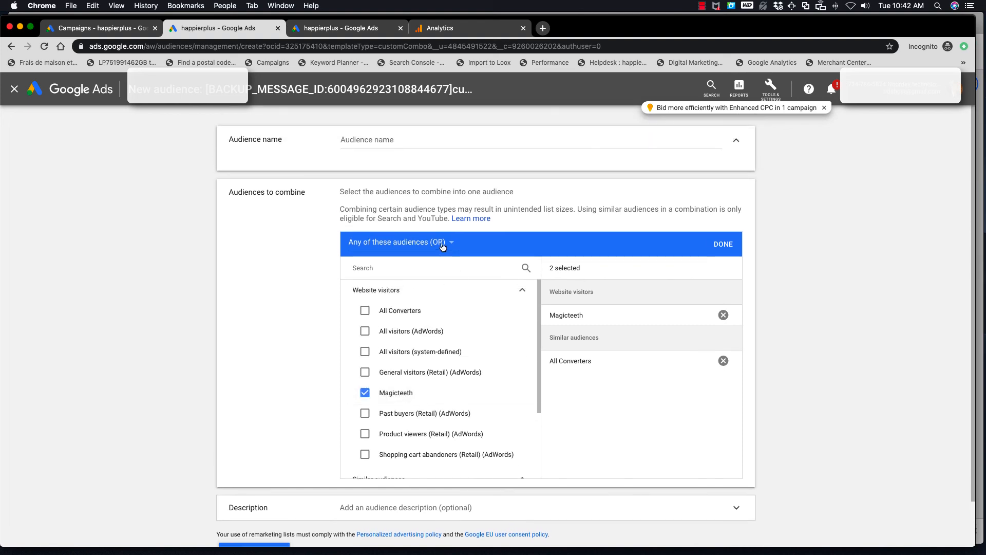
click(442, 246)
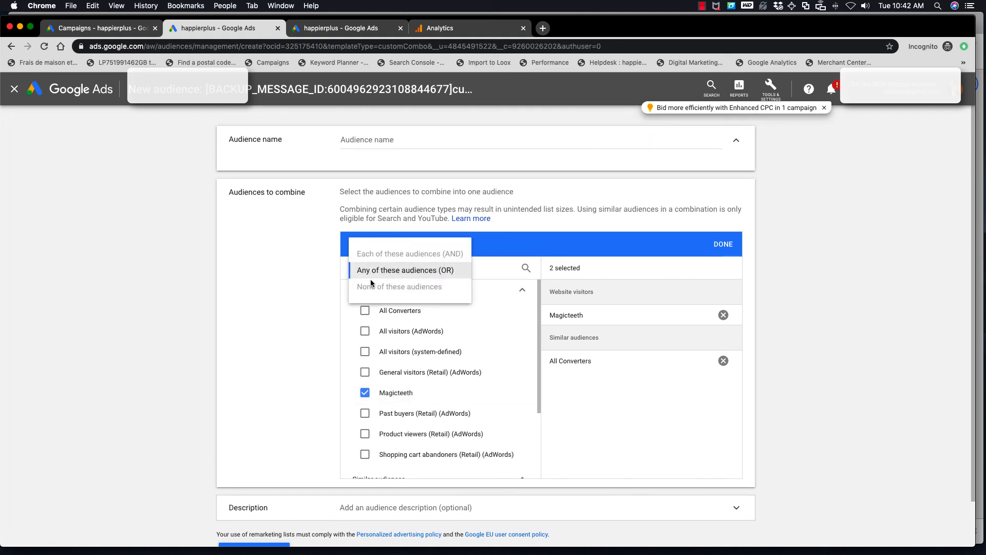
click(437, 275)
scroll(452, 319, down, 5)
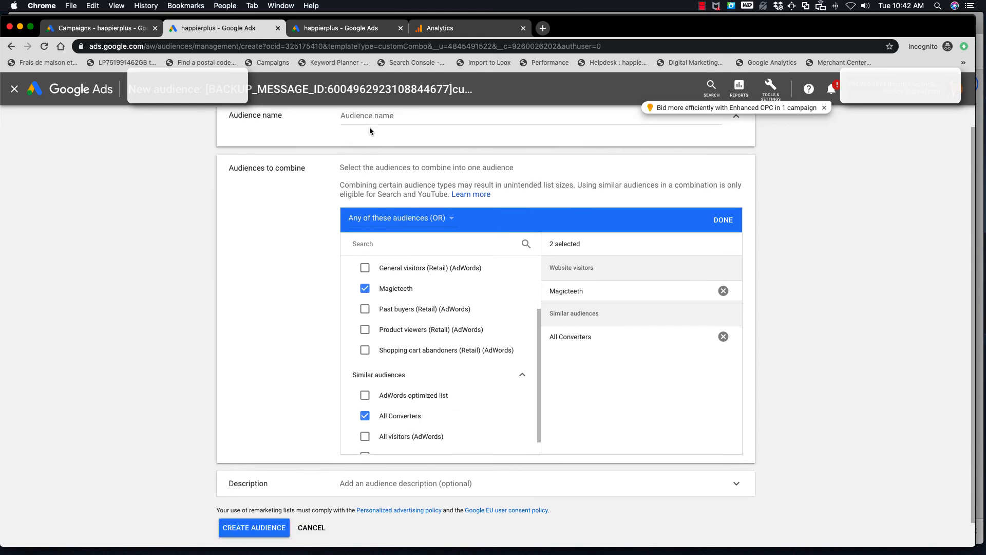
scroll(229, 305, down, 2)
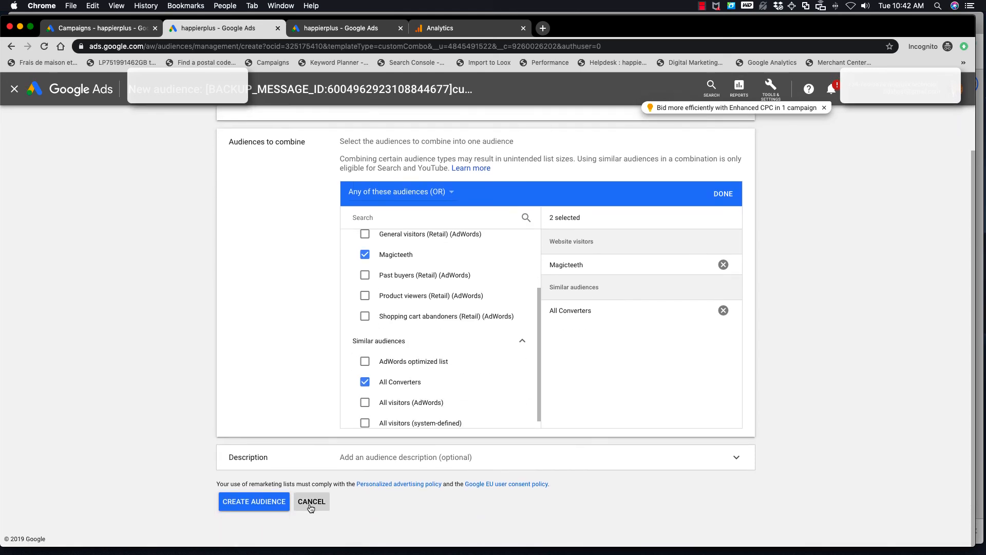
click(311, 502)
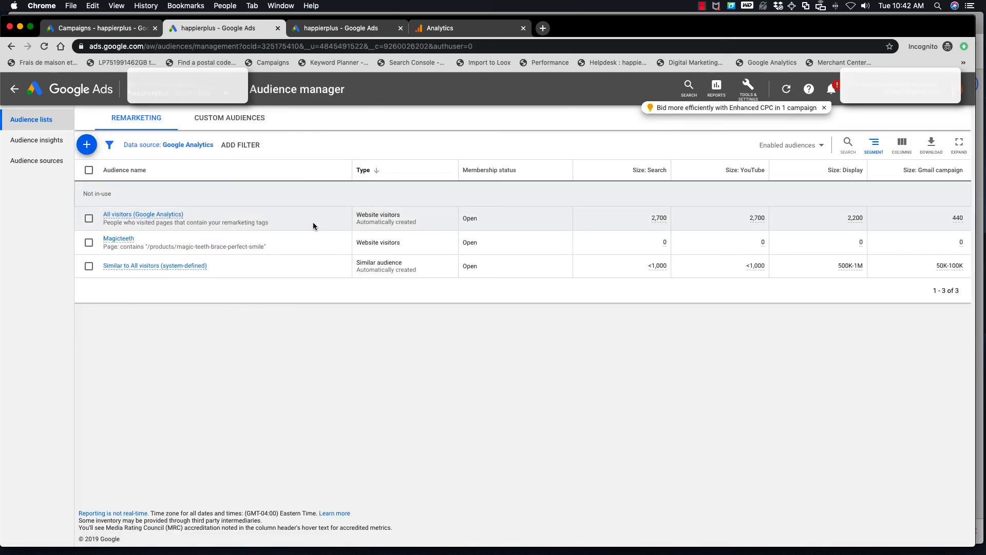